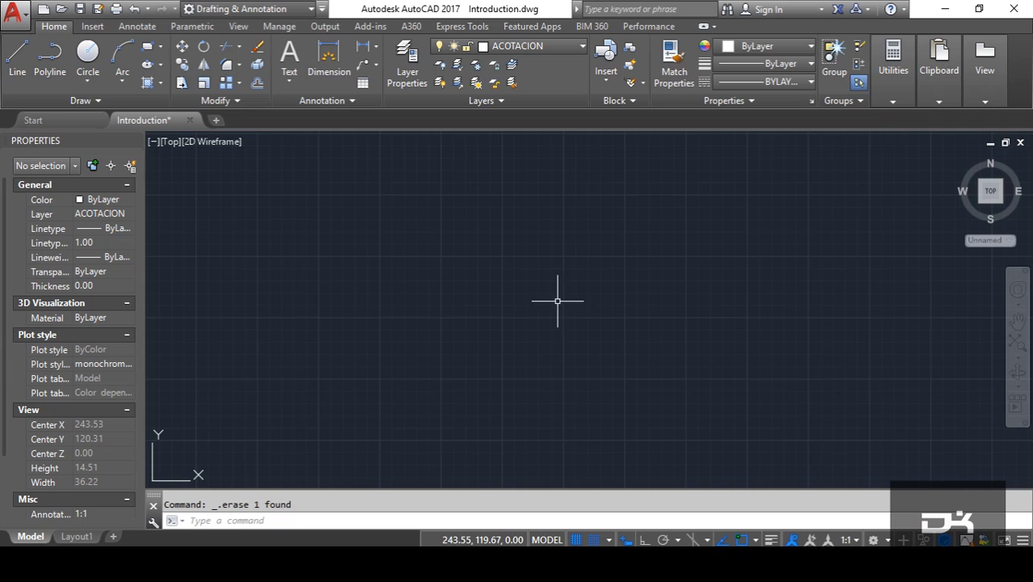
Step: Draw a rectangle with the Dimensions option, length 10 and width 15
{"action": "left_click", "coordinate": [152, 68]}
{"action": "left_click", "coordinate": [368, 219]}
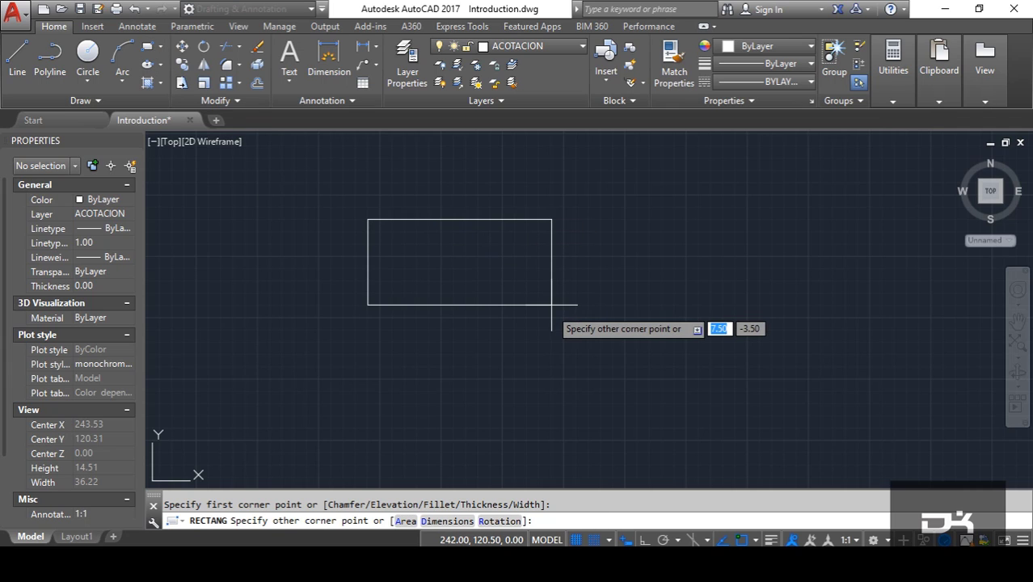
{"action": "type", "text": "d"}
{"action": "key", "text": "Return"}
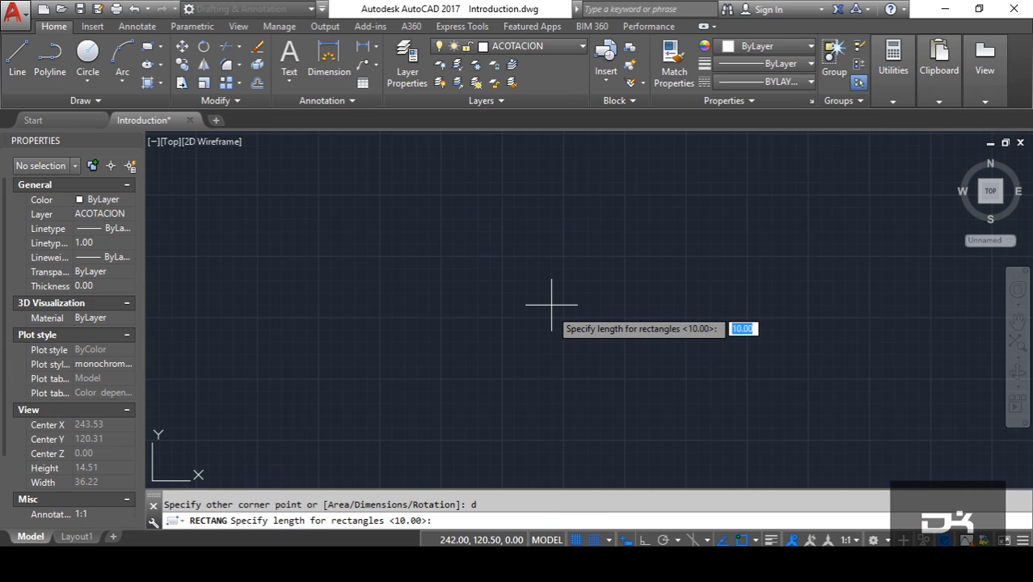
{"action": "type", "text": "1"}
{"action": "type", "text": "0"}
{"action": "key", "text": "Return"}
{"action": "type", "text": "15"}
{"action": "key", "text": "Return"}
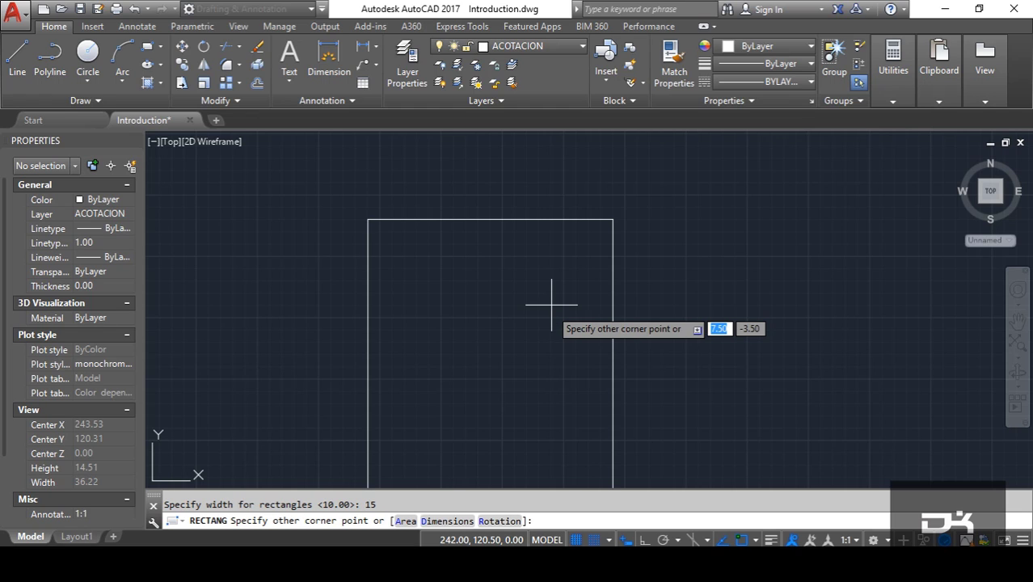
{"action": "scroll", "coordinate": [561, 258], "scroll_direction": "down", "scroll_amount": 2}
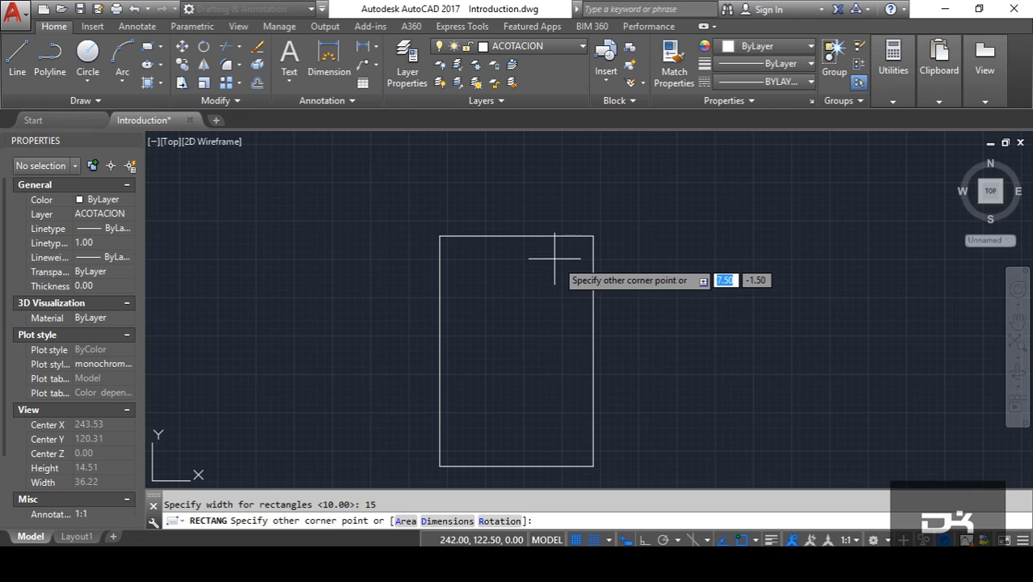
{"action": "left_click", "coordinate": [554, 266]}
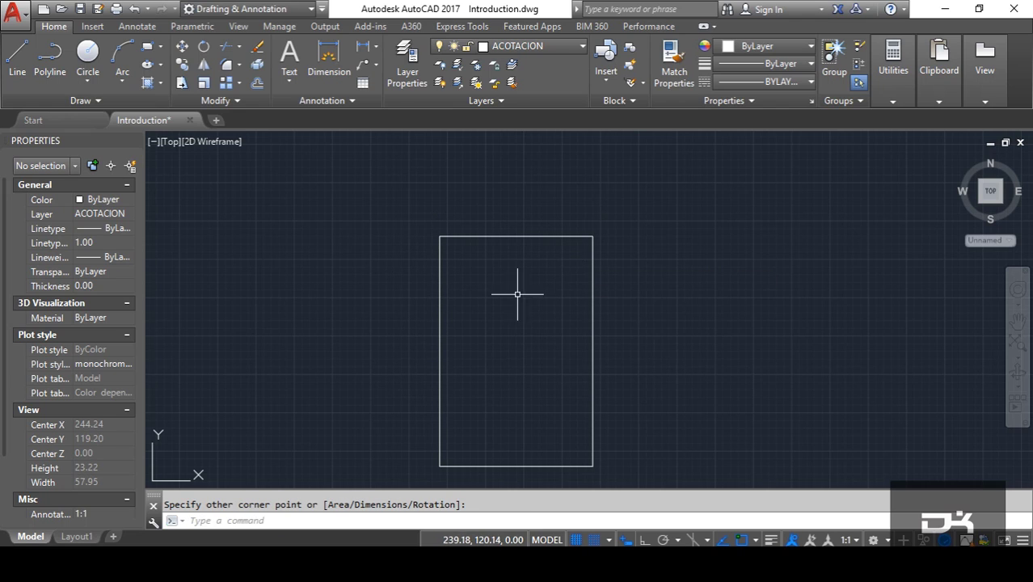
Step: Measure the rectangle's top edge between its top corners, reading 10.00
{"action": "left_click", "coordinate": [892, 69]}
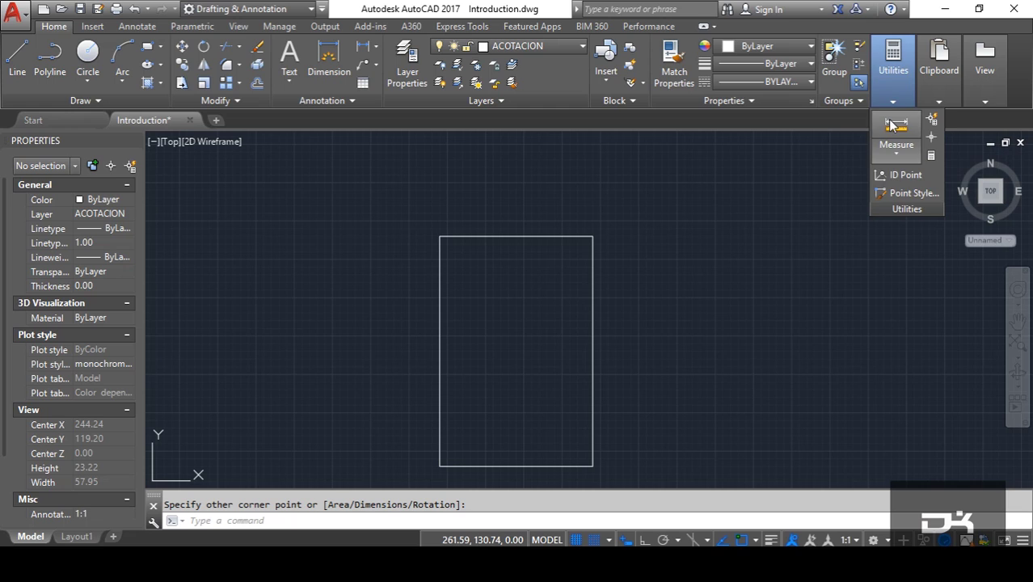
{"action": "left_click", "coordinate": [892, 124]}
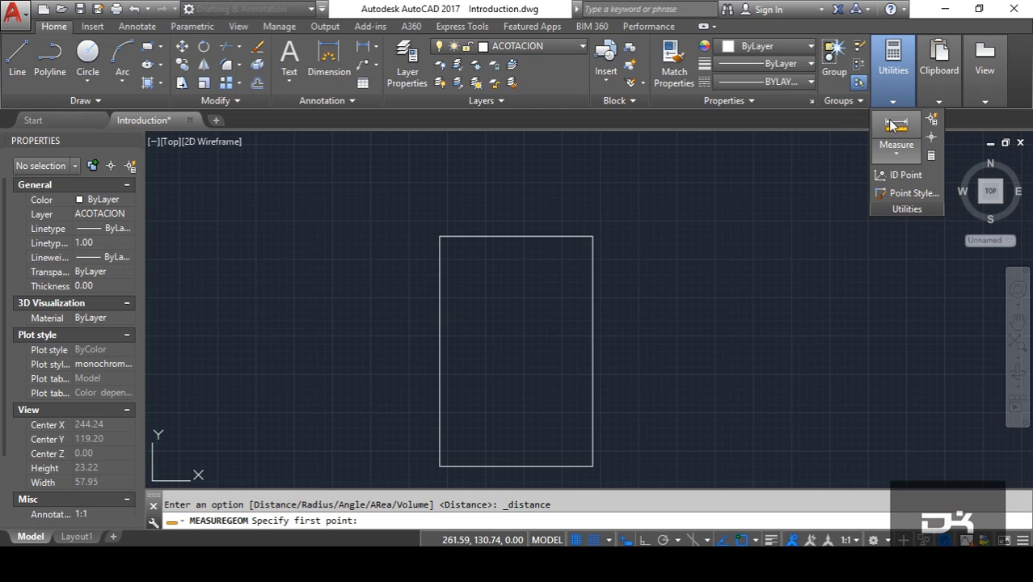
{"action": "left_click", "coordinate": [439, 236]}
{"action": "left_click", "coordinate": [592, 236]}
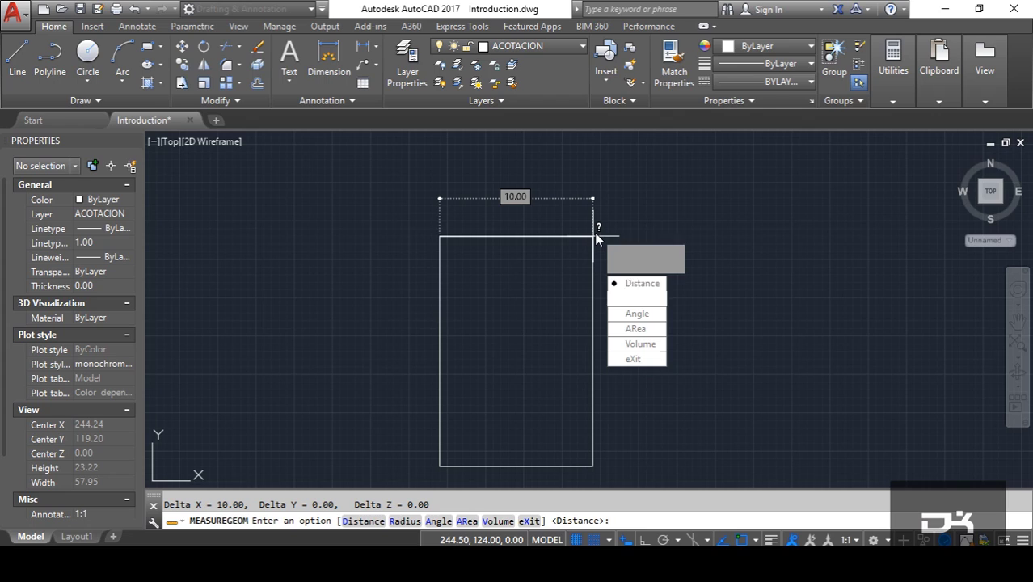
Step: Start another distance measurement from the top-right corner, then cancel the off-target pick
{"action": "type", "text": "d"}
{"action": "key", "text": "Return"}
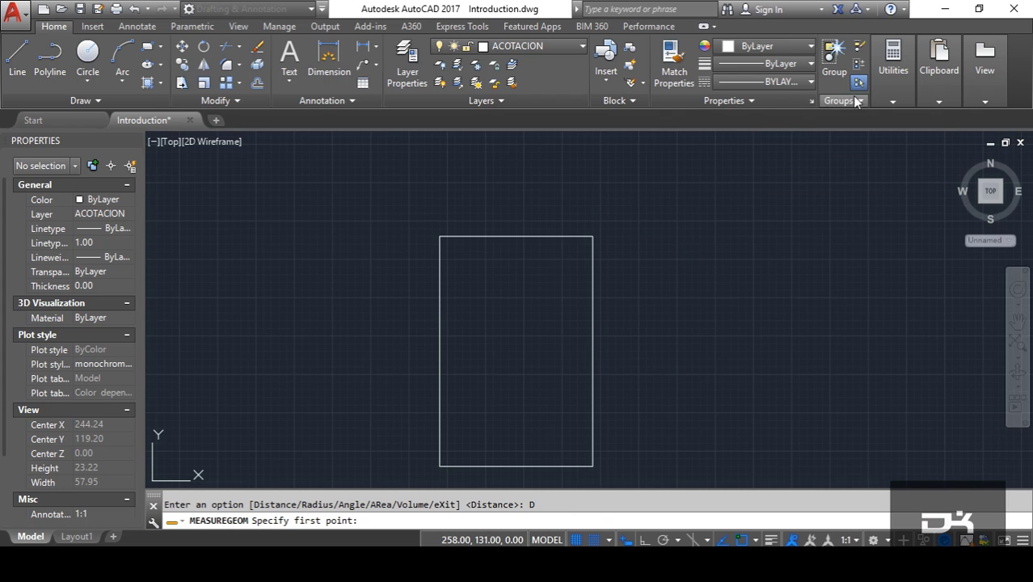
{"action": "left_click", "coordinate": [884, 85]}
{"action": "left_click", "coordinate": [895, 125]}
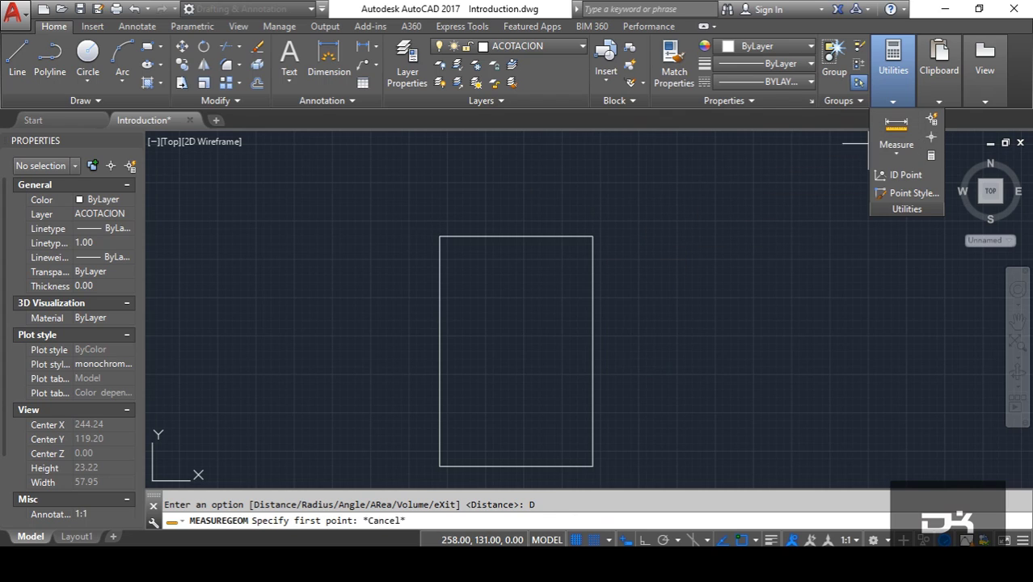
{"action": "left_click", "coordinate": [593, 236]}
{"action": "left_click", "coordinate": [600, 483]}
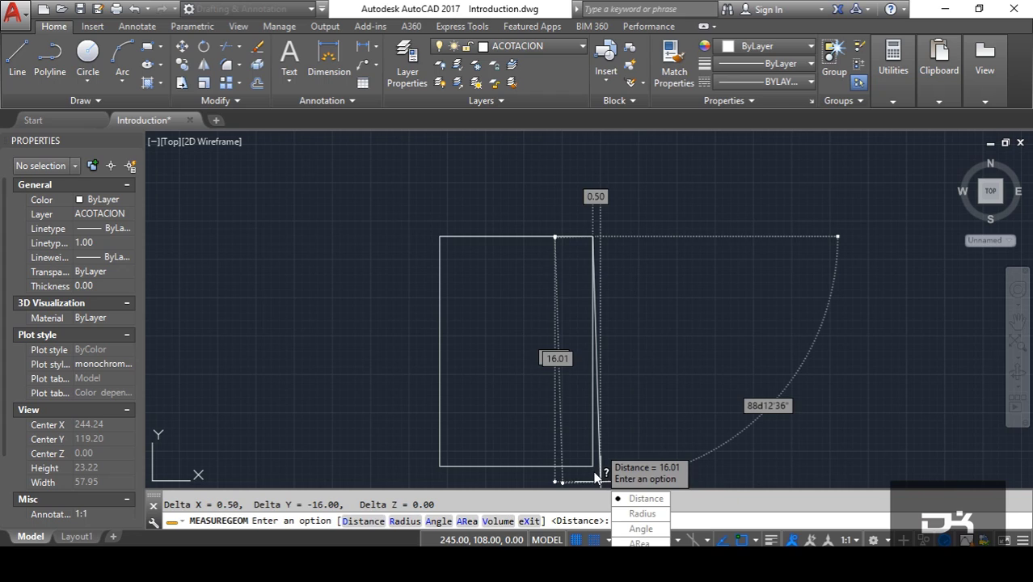
{"action": "key", "text": "Escape"}
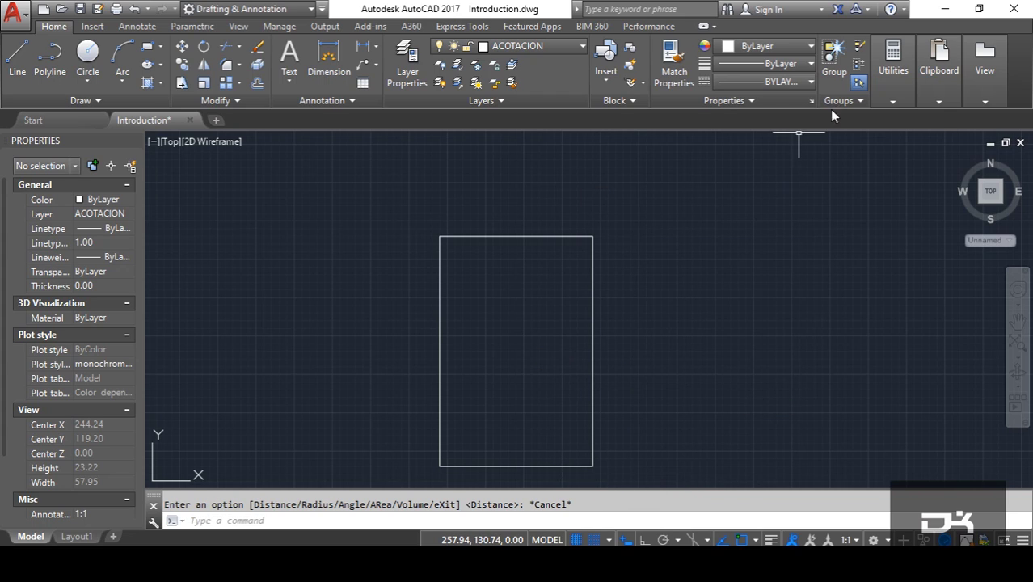
Step: Measure the right side from top-right to bottom-right corner, reading 15.00
{"action": "left_click", "coordinate": [889, 85]}
{"action": "key", "text": "Return"}
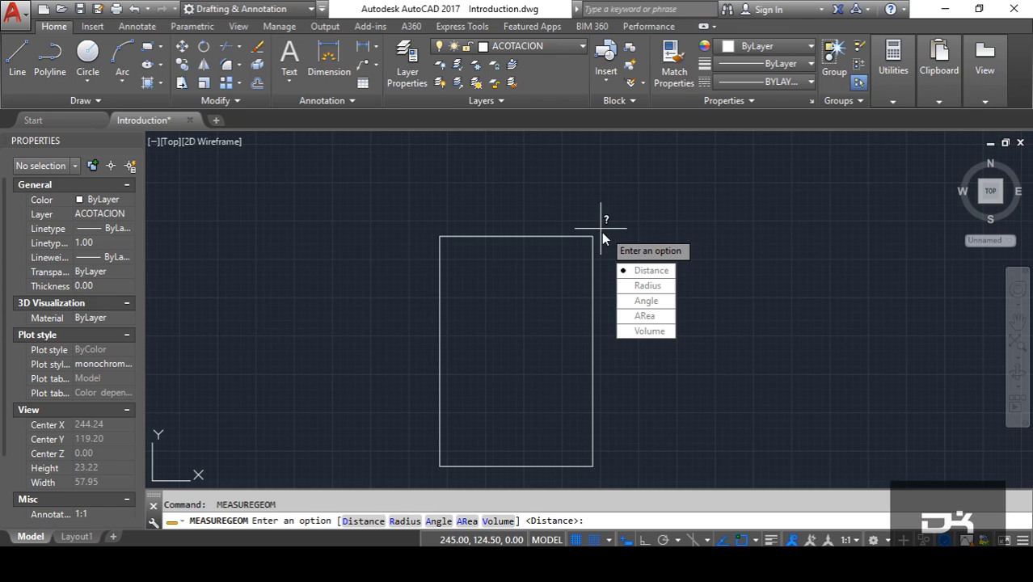
{"action": "type", "text": "d"}
{"action": "key", "text": "Return"}
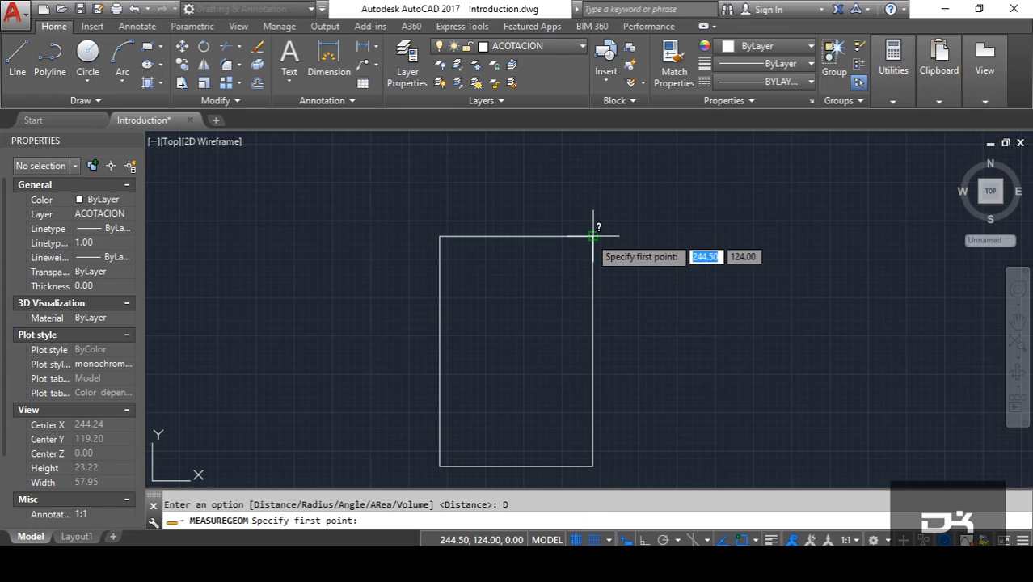
{"action": "left_click", "coordinate": [593, 228]}
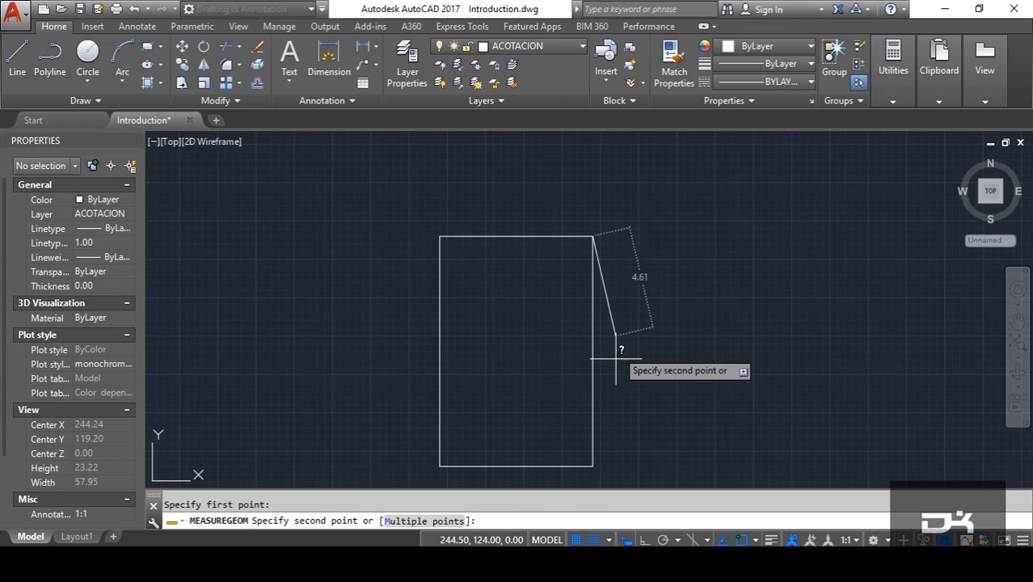
{"action": "left_click", "coordinate": [597, 460]}
{"action": "key", "text": "Escape"}
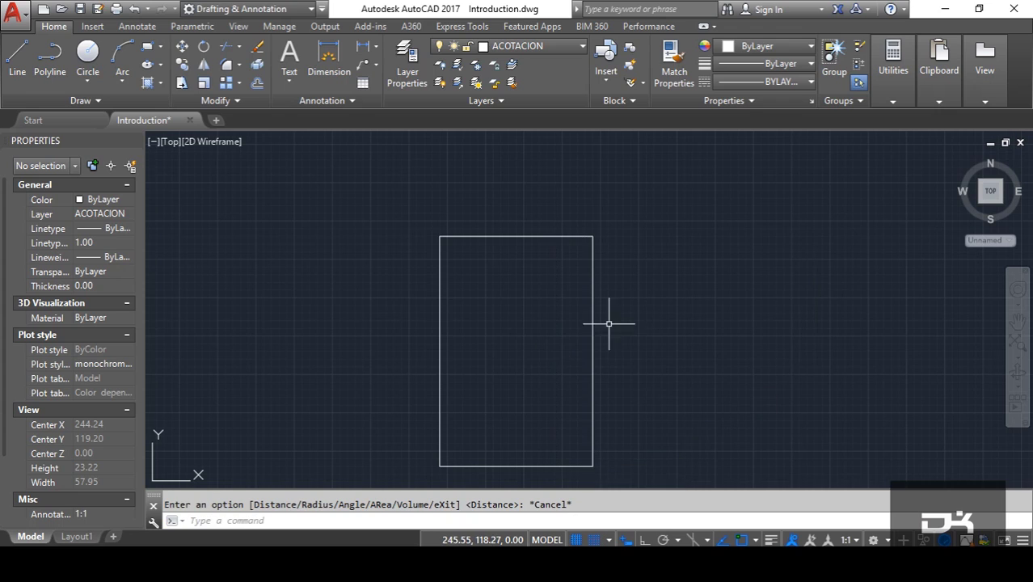
{"action": "scroll", "coordinate": [565, 271], "scroll_direction": "down", "scroll_amount": 2}
{"action": "scroll", "coordinate": [503, 311], "scroll_direction": "up", "scroll_amount": 2}
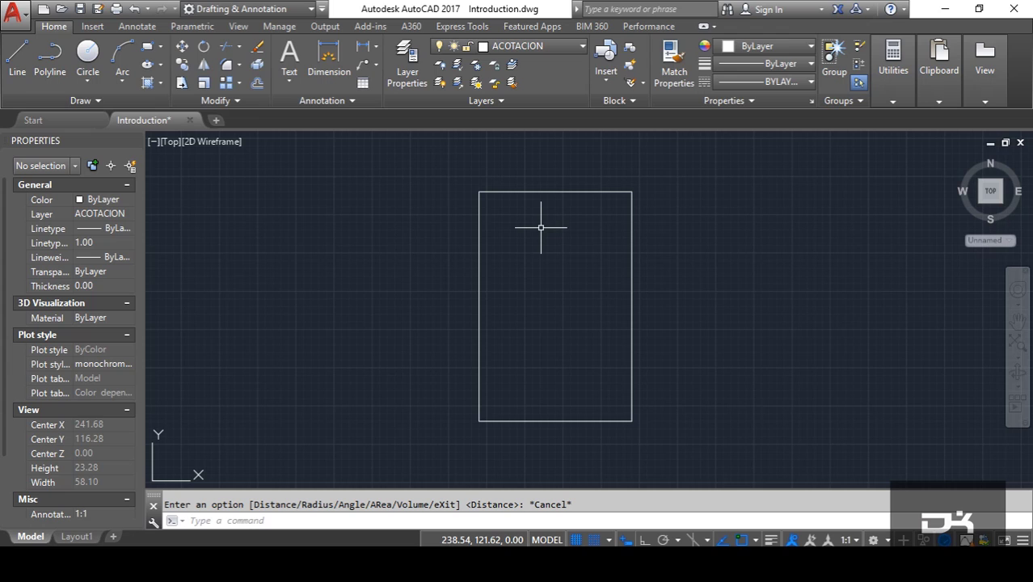
{"action": "type", "text": "UN"}
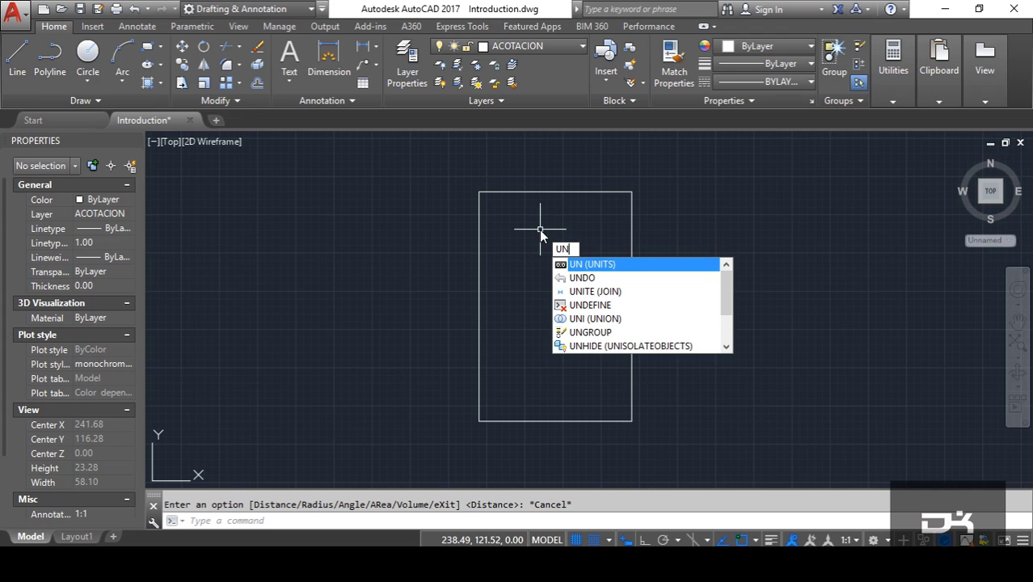
{"action": "key", "text": "Return"}
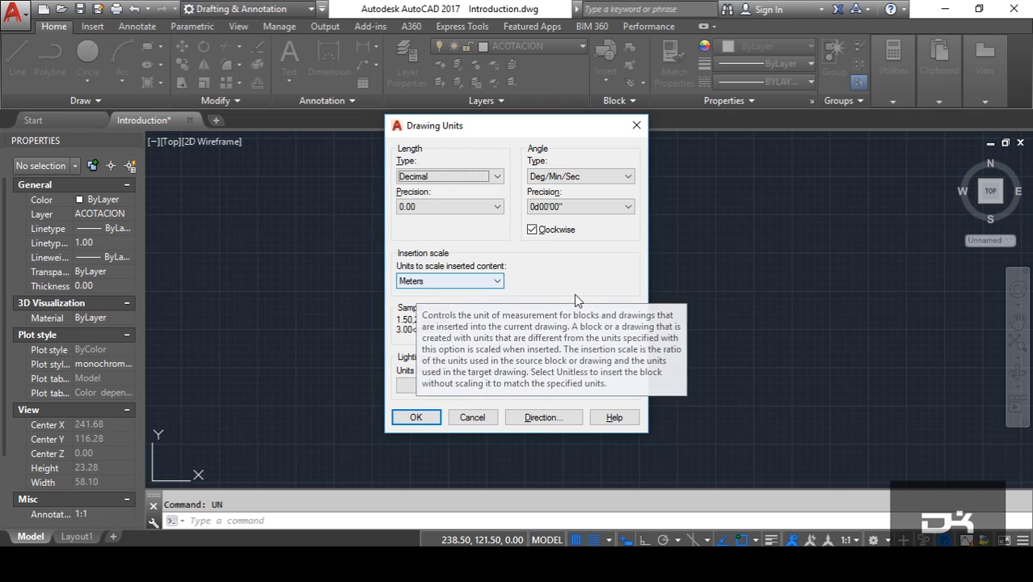
{"action": "left_click", "coordinate": [417, 418]}
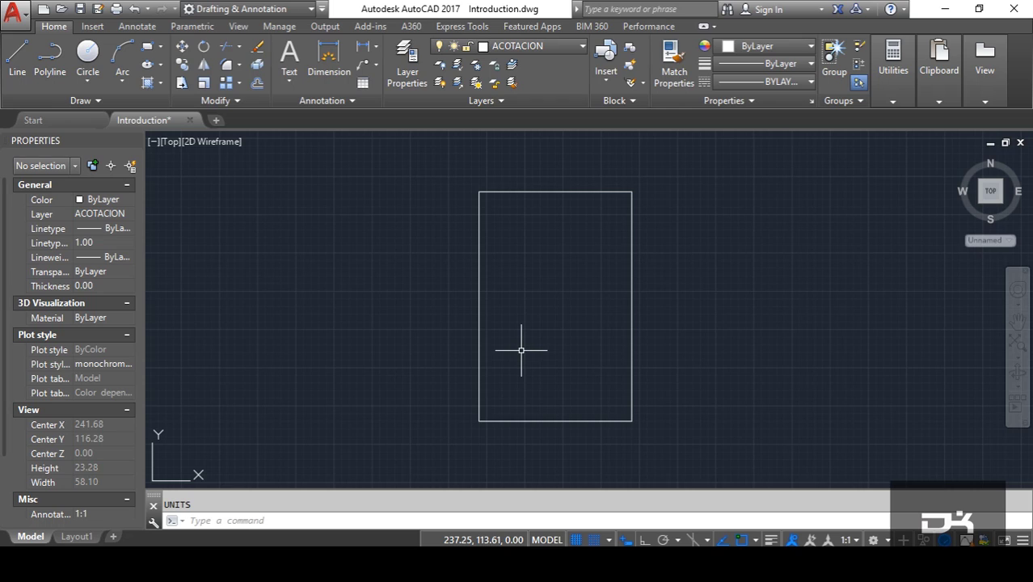
Step: Start the -DWGUNITS command from the command-line autocomplete list
{"action": "type", "text": "-CH"}
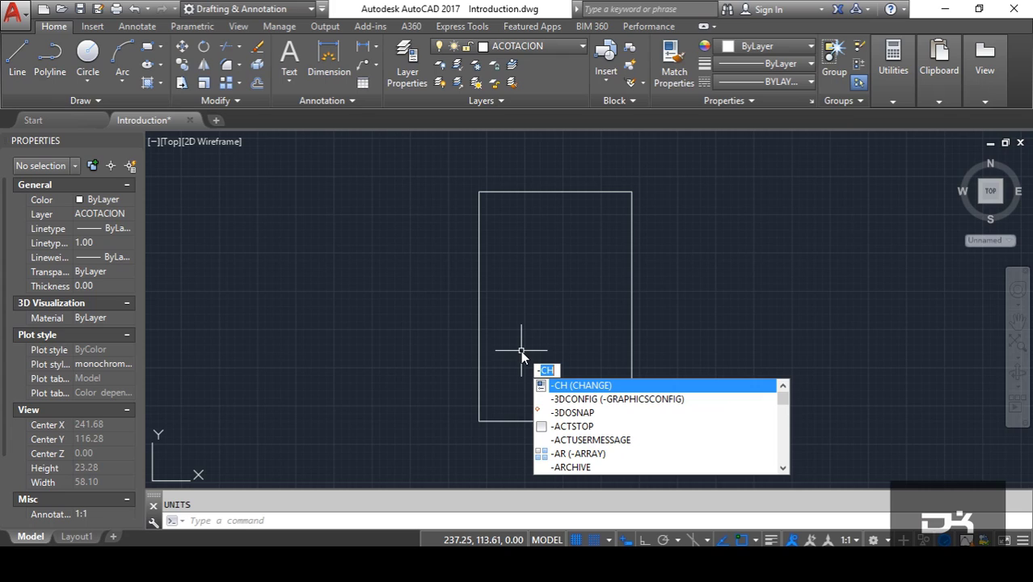
{"action": "key", "text": "BackSpace"}
{"action": "key", "text": "BackSpace"}
{"action": "type", "text": "DWG"}
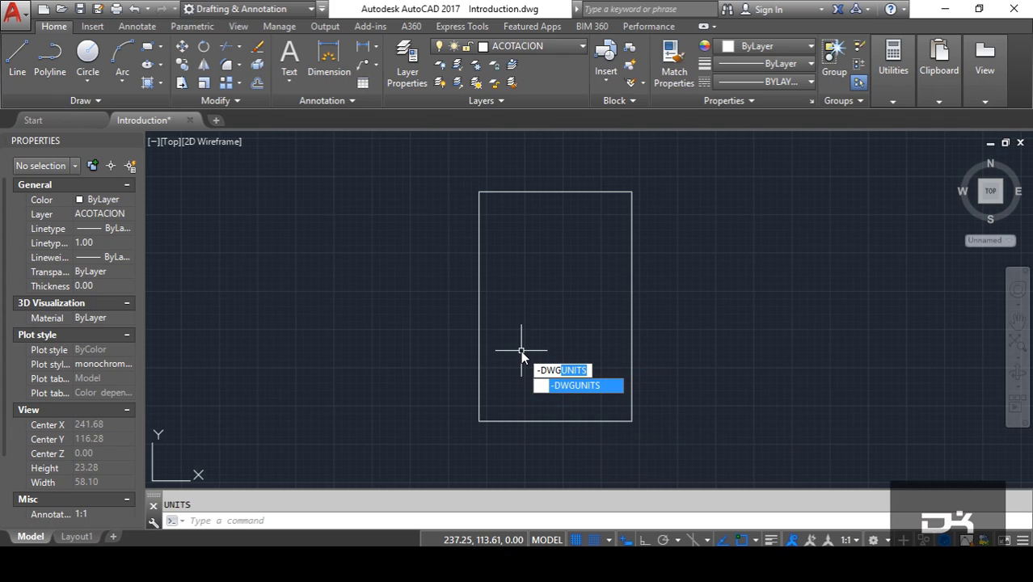
{"action": "left_click", "coordinate": [584, 393]}
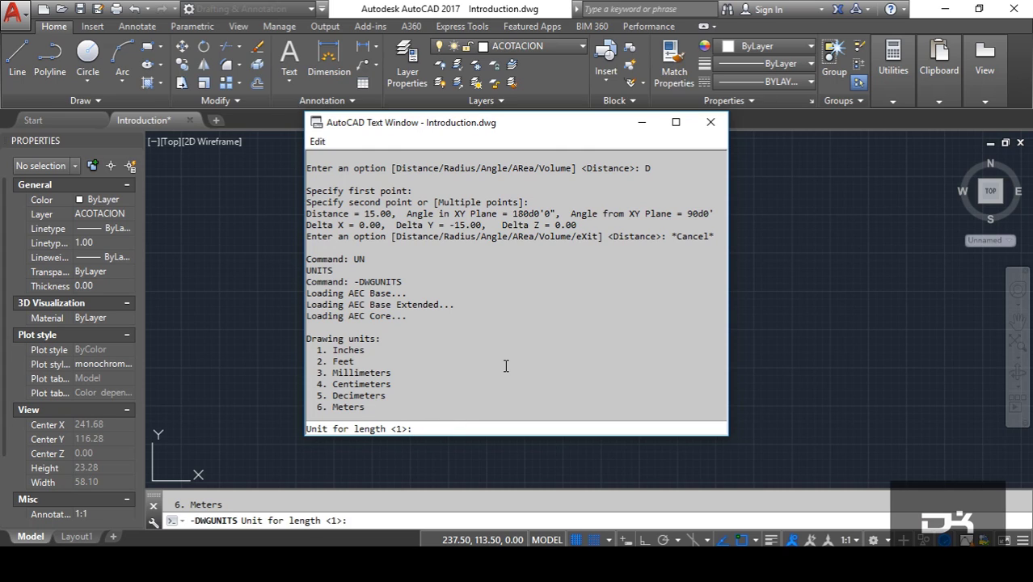
Step: Answer the -DWGUNITS prompts with Feet (2), Scientific format (1) and precision 2
{"action": "type", "text": "2"}
{"action": "key", "text": "Return"}
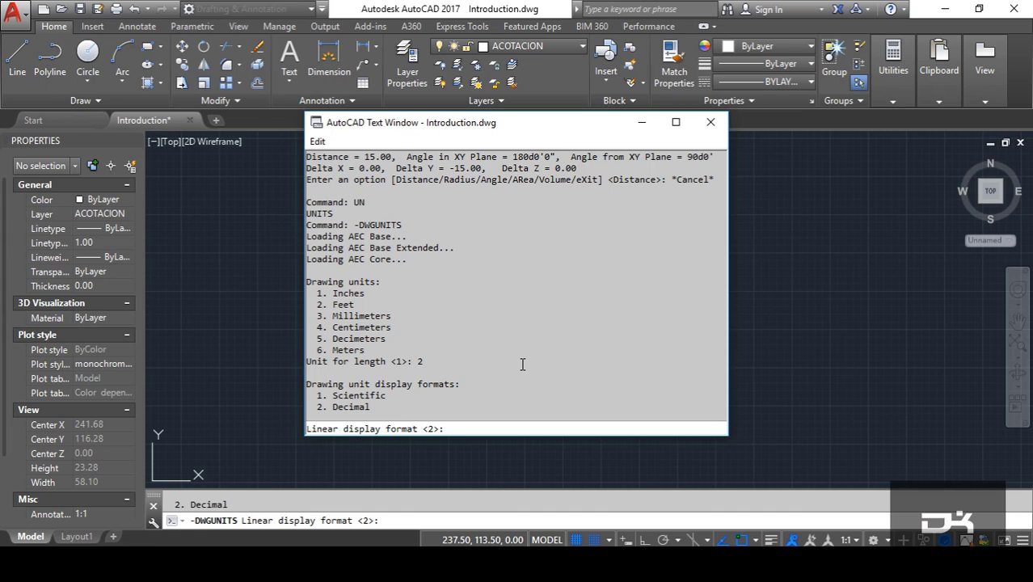
{"action": "type", "text": "1"}
{"action": "key", "text": "Return"}
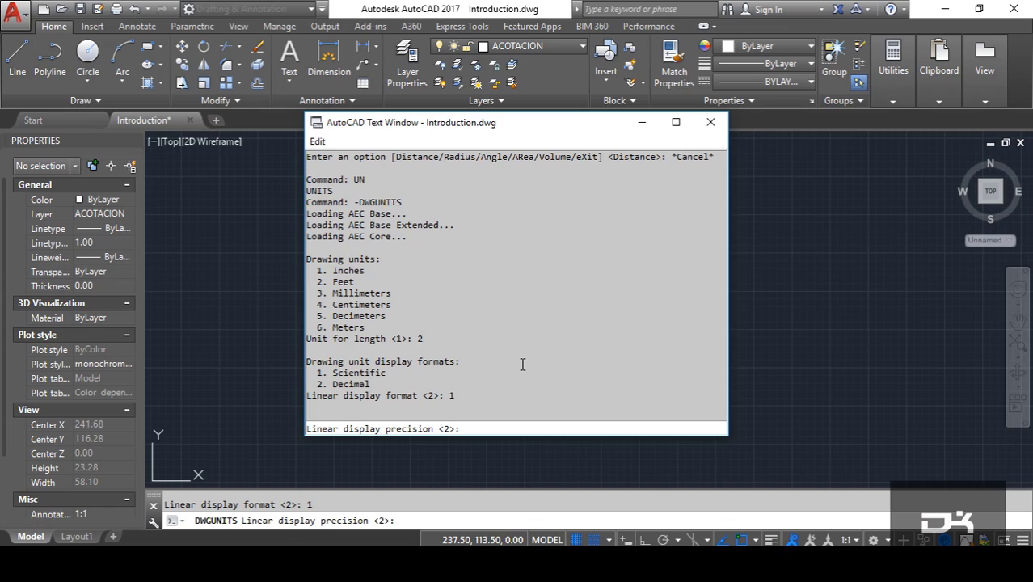
{"action": "type", "text": "2"}
{"action": "key", "text": "Return"}
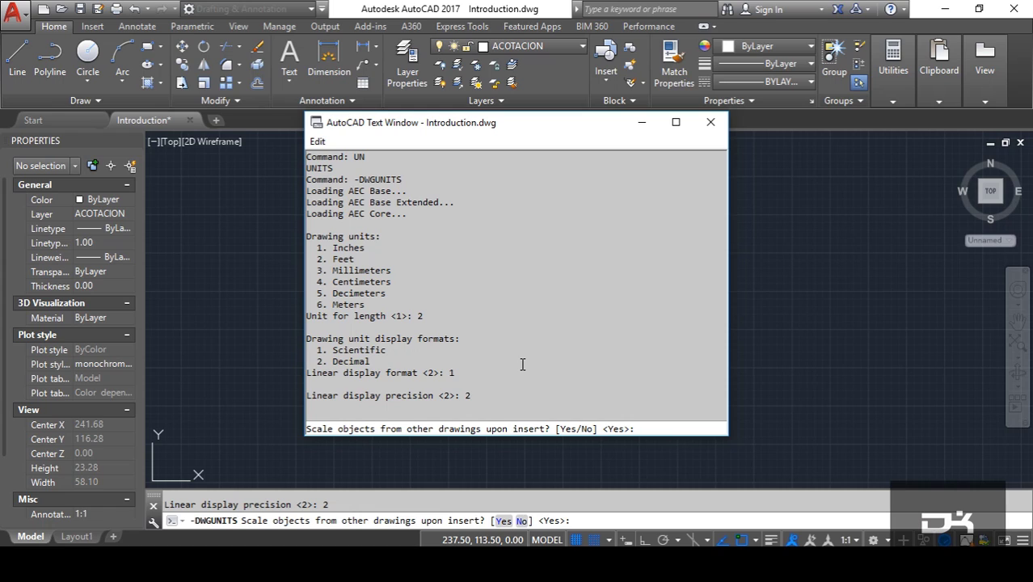
Step: Answer yes to insert scaling, INSUNITS, rescaling and paper-space prompts, then close the log
{"action": "type", "text": "ye"}
{"action": "type", "text": "s"}
{"action": "key", "text": "Return"}
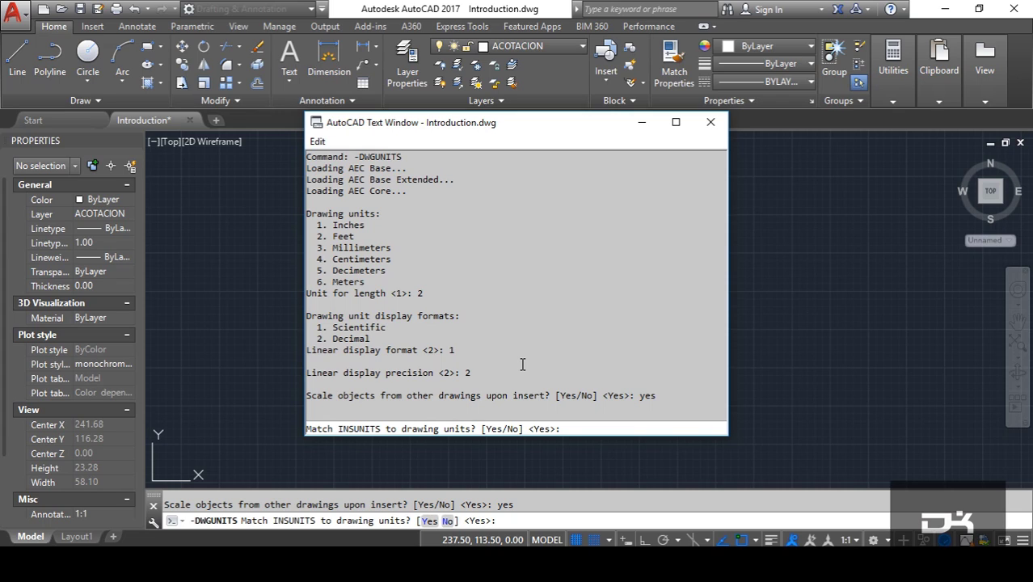
{"action": "type", "text": "y"}
{"action": "type", "text": "es"}
{"action": "key", "text": "Return"}
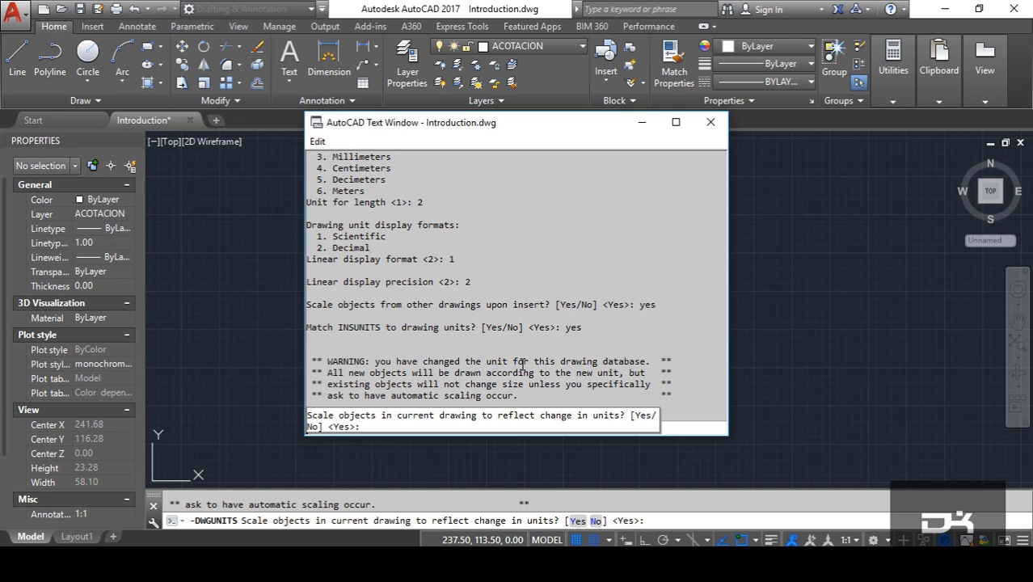
{"action": "type", "text": "yes"}
{"action": "key", "text": "Return"}
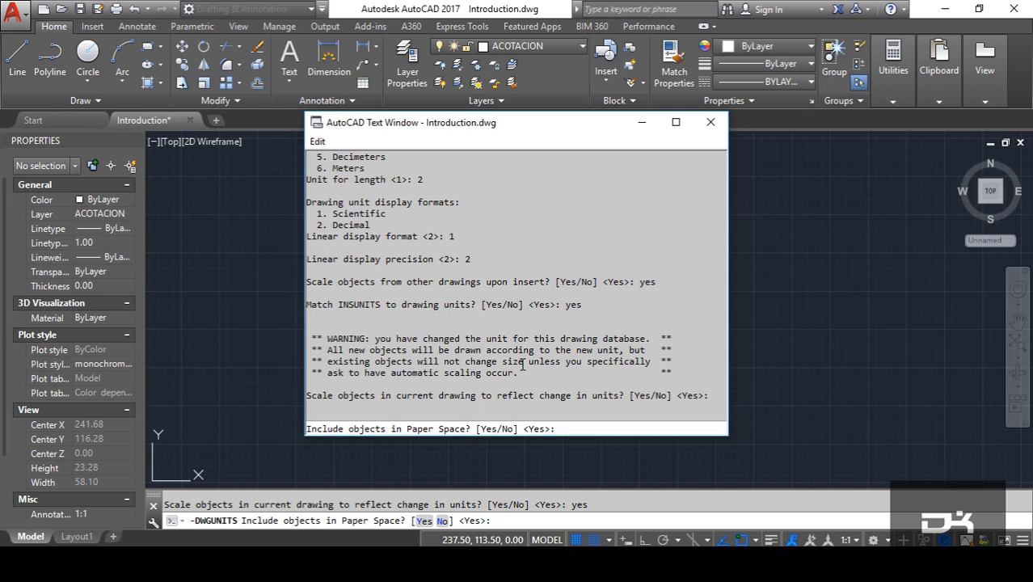
{"action": "type", "text": "yes"}
{"action": "key", "text": "Return"}
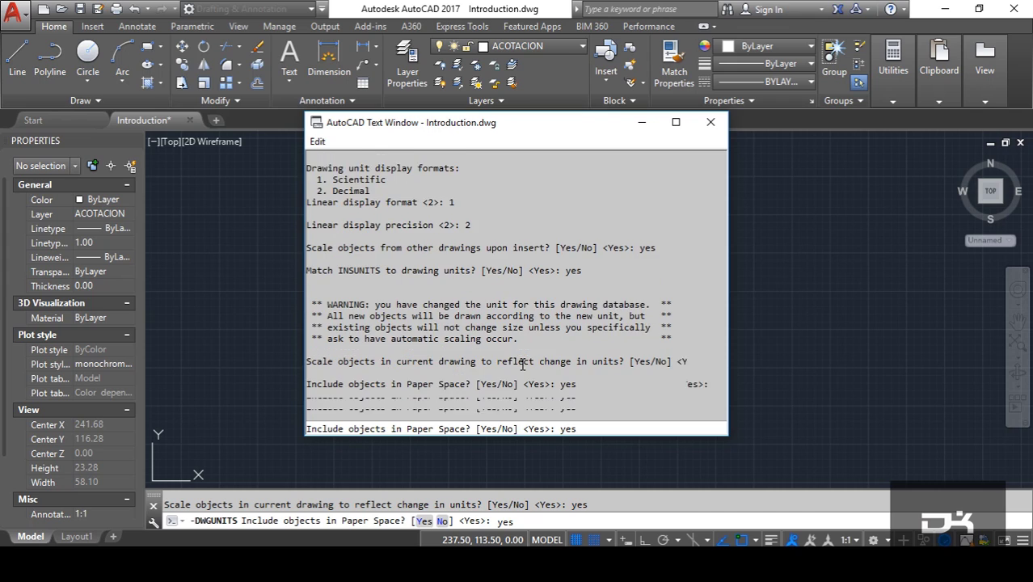
{"action": "key", "text": "F2"}
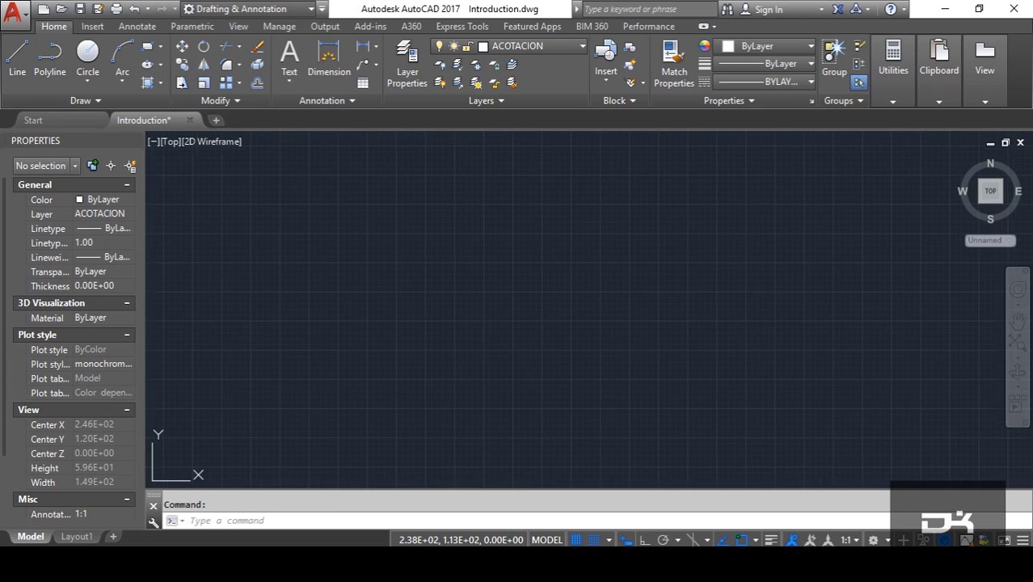
Step: Zoom out to find the origin, then zoom in until the rescaled rectangle fills the view
{"action": "scroll", "coordinate": [540, 346], "scroll_direction": "down", "scroll_amount": 3}
{"action": "scroll", "coordinate": [531, 346], "scroll_direction": "down", "scroll_amount": 3}
{"action": "scroll", "coordinate": [528, 350], "scroll_direction": "down", "scroll_amount": 3}
{"action": "scroll", "coordinate": [519, 358], "scroll_direction": "down", "scroll_amount": 3}
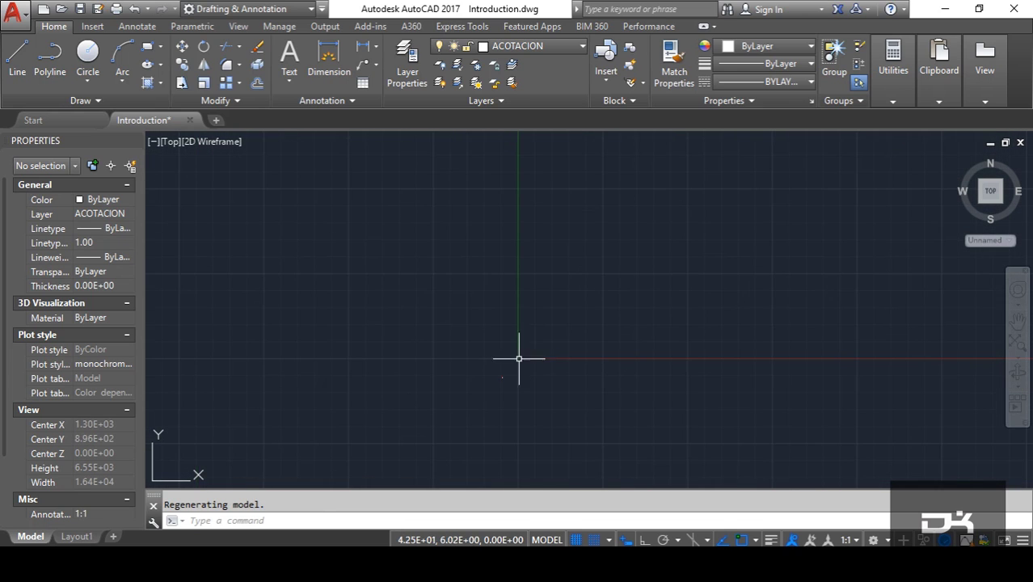
{"action": "scroll", "coordinate": [502, 376], "scroll_direction": "up", "scroll_amount": 2}
{"action": "scroll", "coordinate": [502, 376], "scroll_direction": "up", "scroll_amount": 5}
{"action": "scroll", "coordinate": [502, 376], "scroll_direction": "up", "scroll_amount": 3}
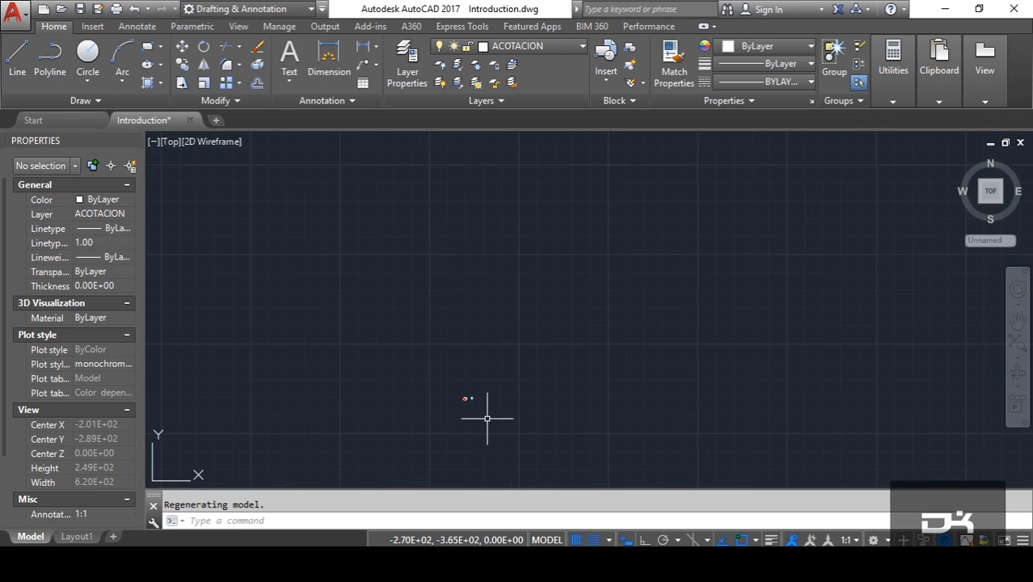
{"action": "scroll", "coordinate": [488, 418], "scroll_direction": "up", "scroll_amount": 3}
{"action": "scroll", "coordinate": [481, 408], "scroll_direction": "up", "scroll_amount": 3}
{"action": "scroll", "coordinate": [422, 358], "scroll_direction": "up", "scroll_amount": 3}
{"action": "scroll", "coordinate": [415, 226], "scroll_direction": "up", "scroll_amount": 4}
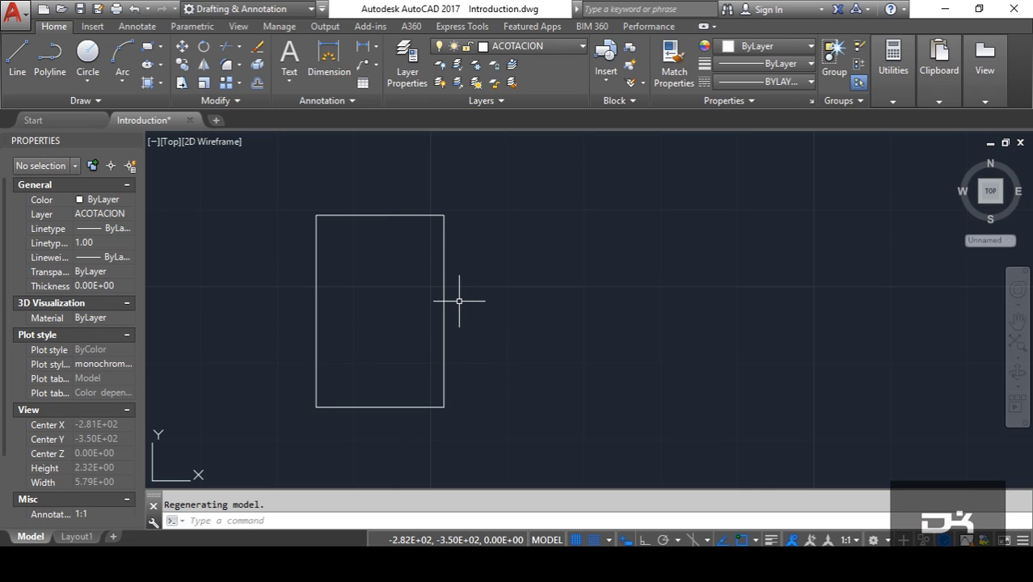
Step: With snap turned off, measure the top edge between its top corners, reading 8.33E-01
{"action": "left_click", "coordinate": [890, 99]}
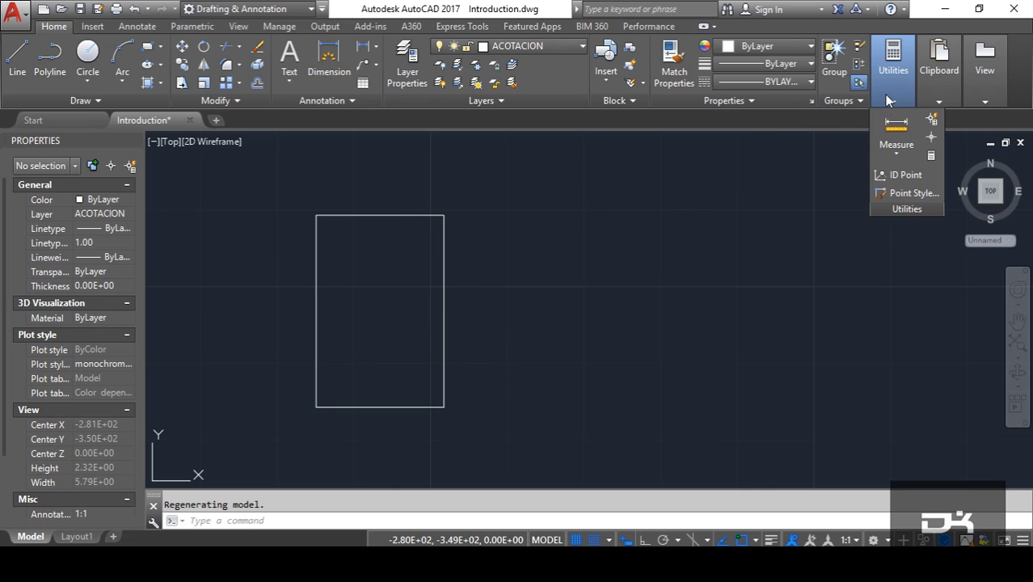
{"action": "left_click", "coordinate": [892, 124]}
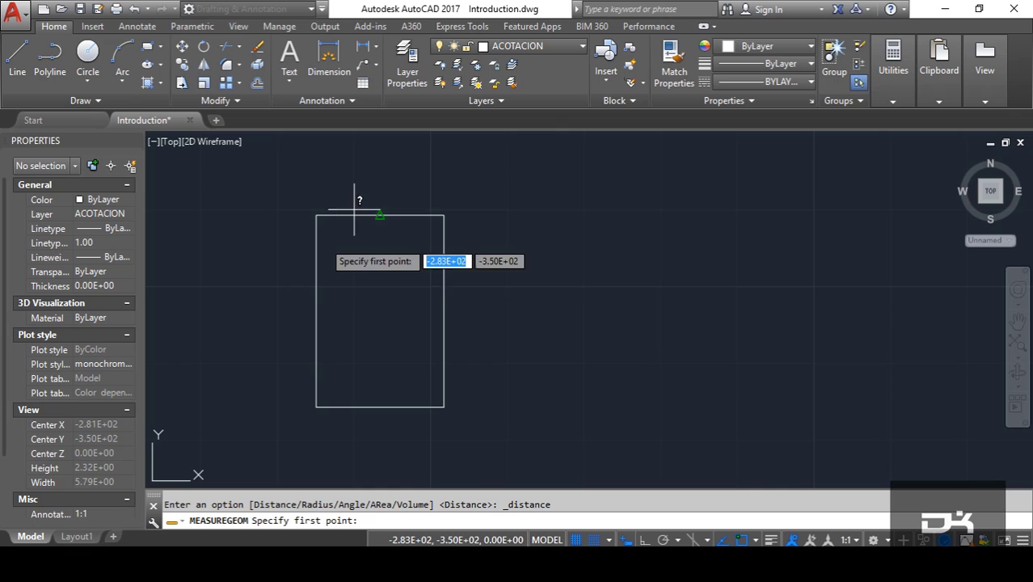
{"action": "scroll", "coordinate": [316, 235], "scroll_direction": "up", "scroll_amount": 6}
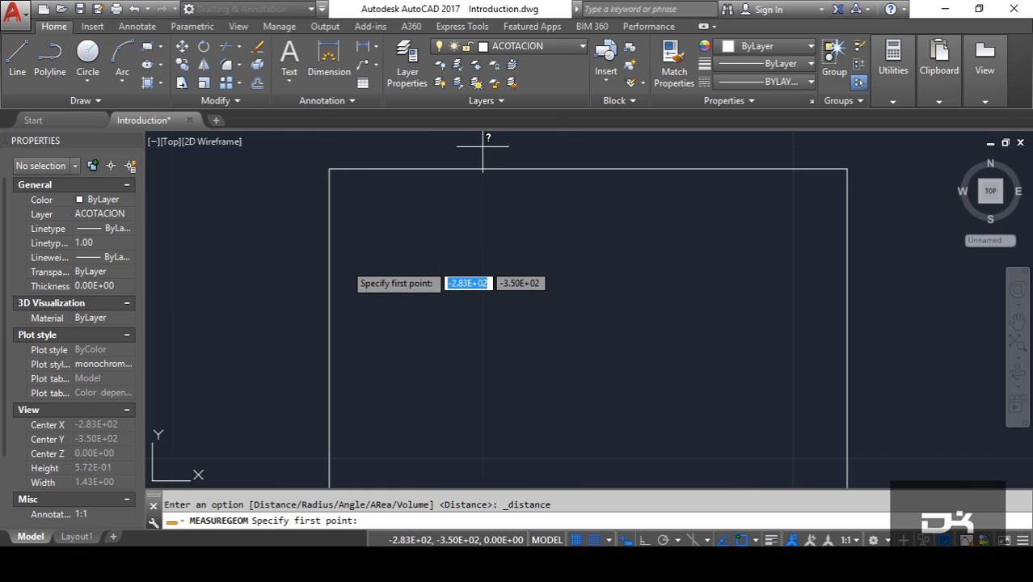
{"action": "scroll", "coordinate": [354, 314], "scroll_direction": "down", "scroll_amount": 4}
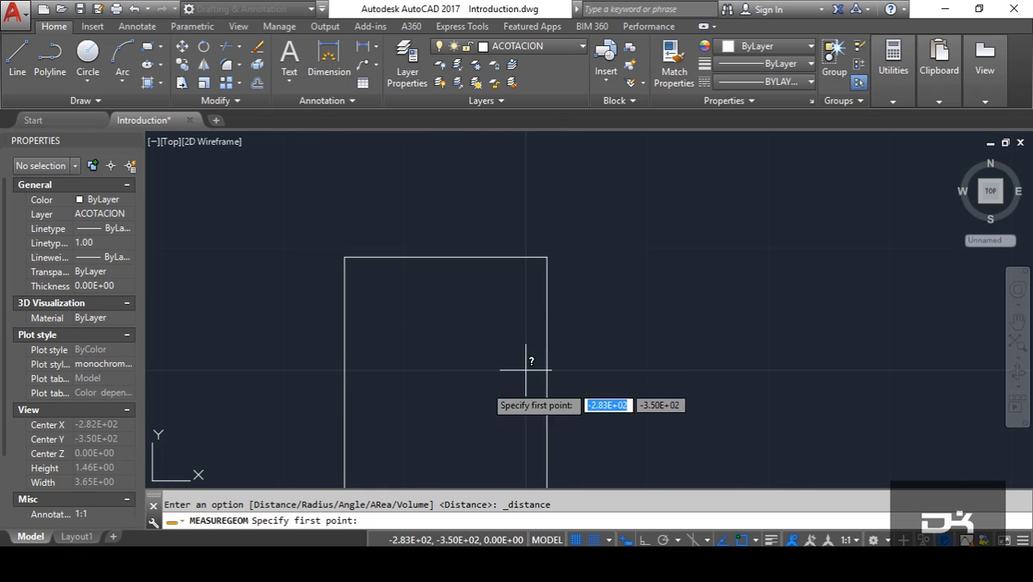
{"action": "left_click", "coordinate": [595, 540]}
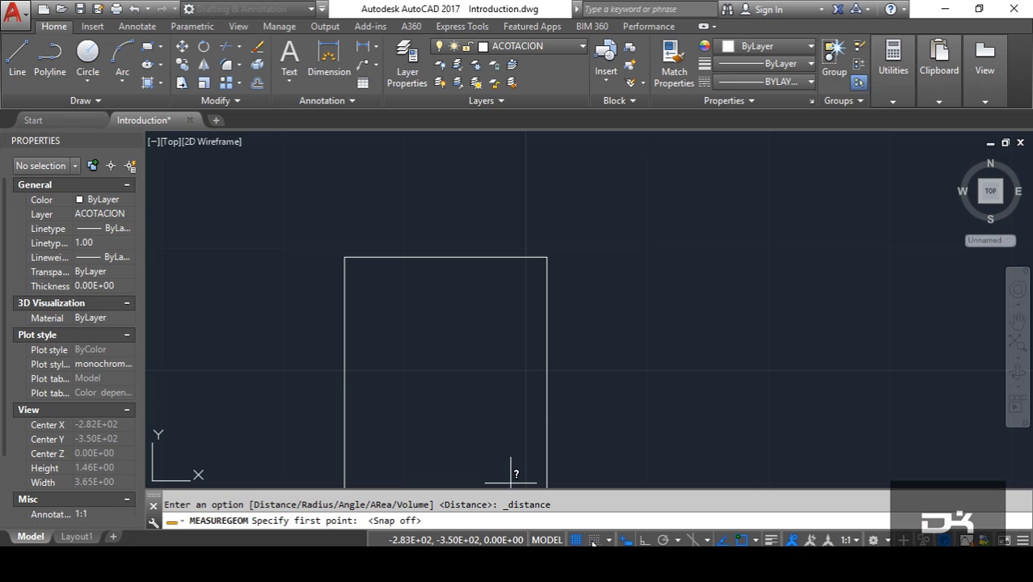
{"action": "left_click", "coordinate": [344, 257]}
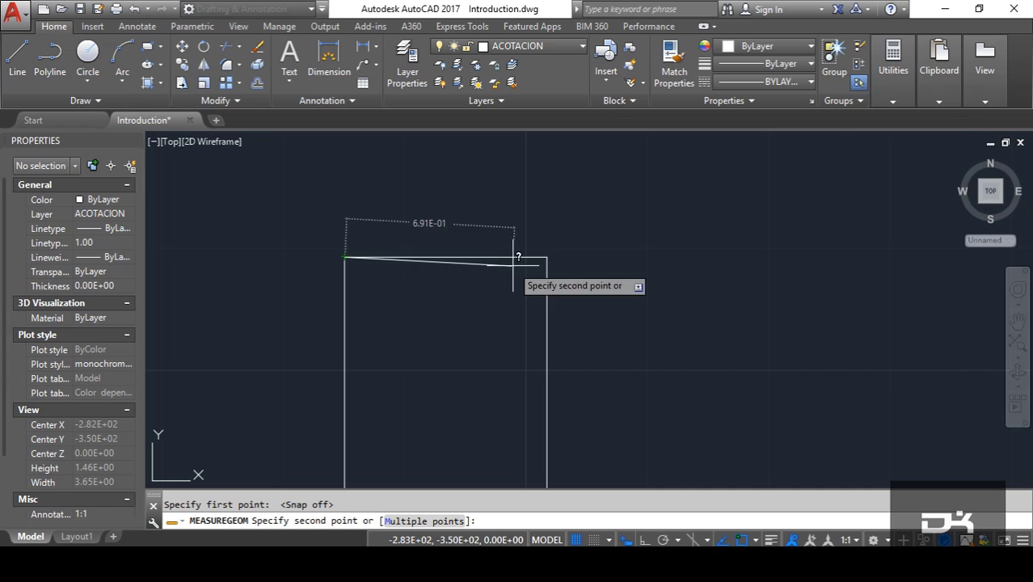
{"action": "left_click", "coordinate": [547, 257]}
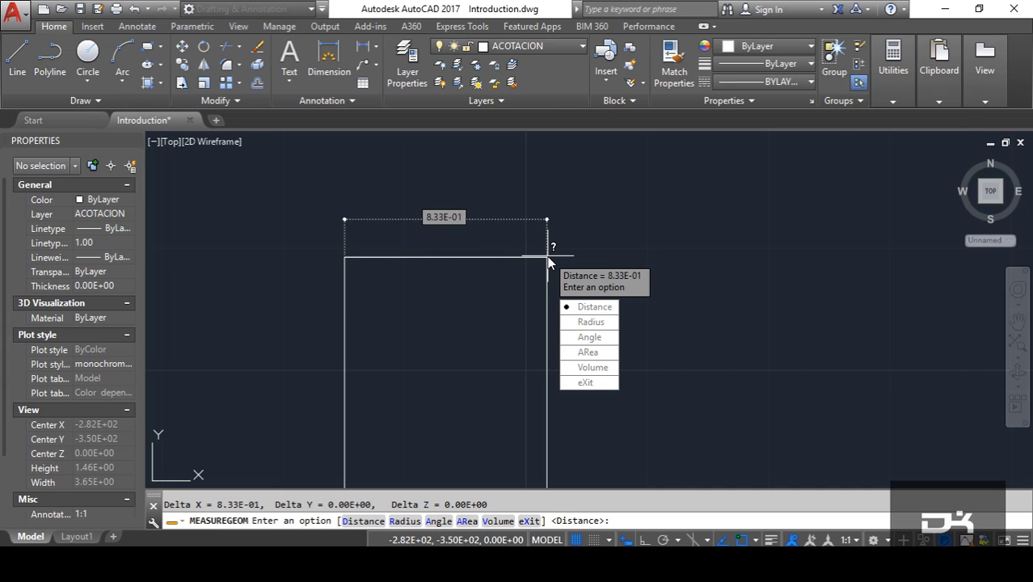
{"action": "key", "text": "Escape"}
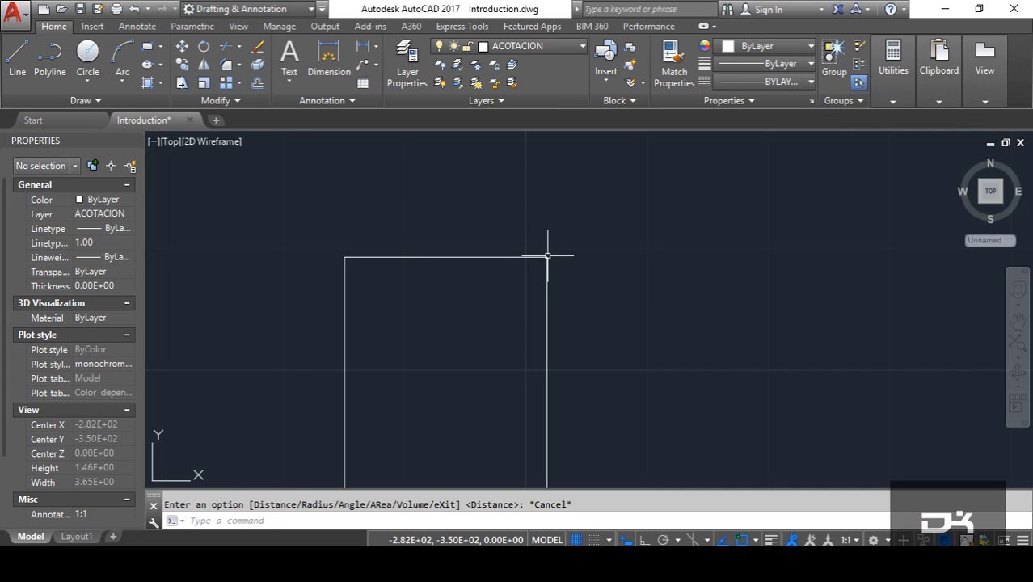
Step: Switch the length type to Decimal in Drawing Units (UN) with two decimal places
{"action": "type", "text": "UN"}
{"action": "key", "text": "Return"}
{"action": "left_click", "coordinate": [496, 208]}
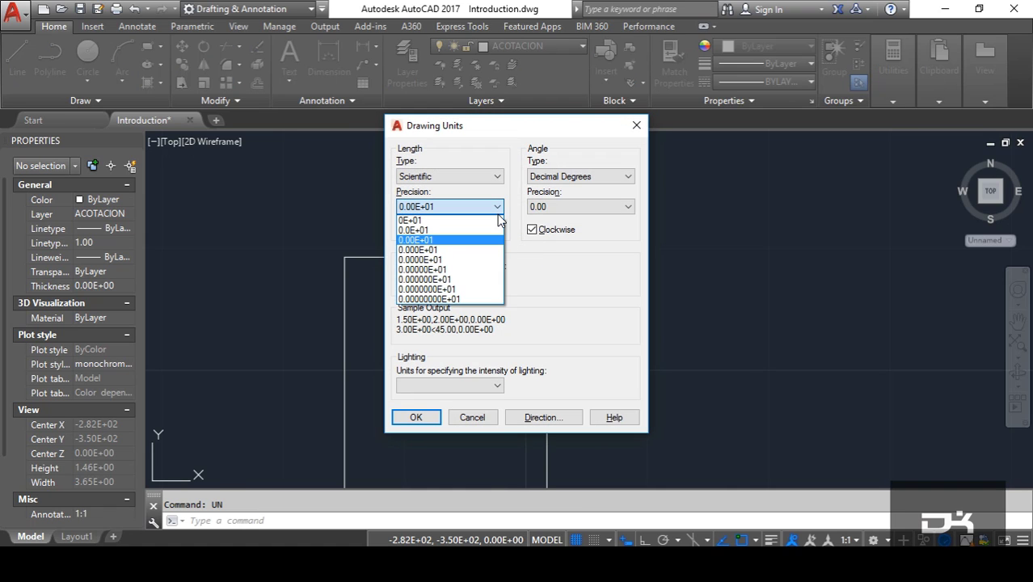
{"action": "left_click", "coordinate": [496, 207]}
{"action": "left_click", "coordinate": [497, 177]}
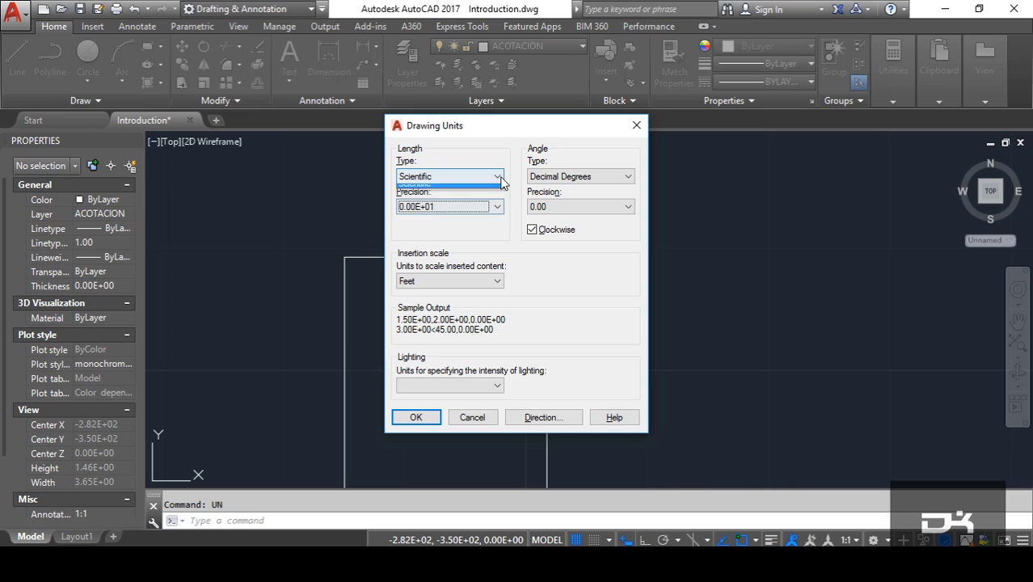
{"action": "left_click", "coordinate": [485, 200]}
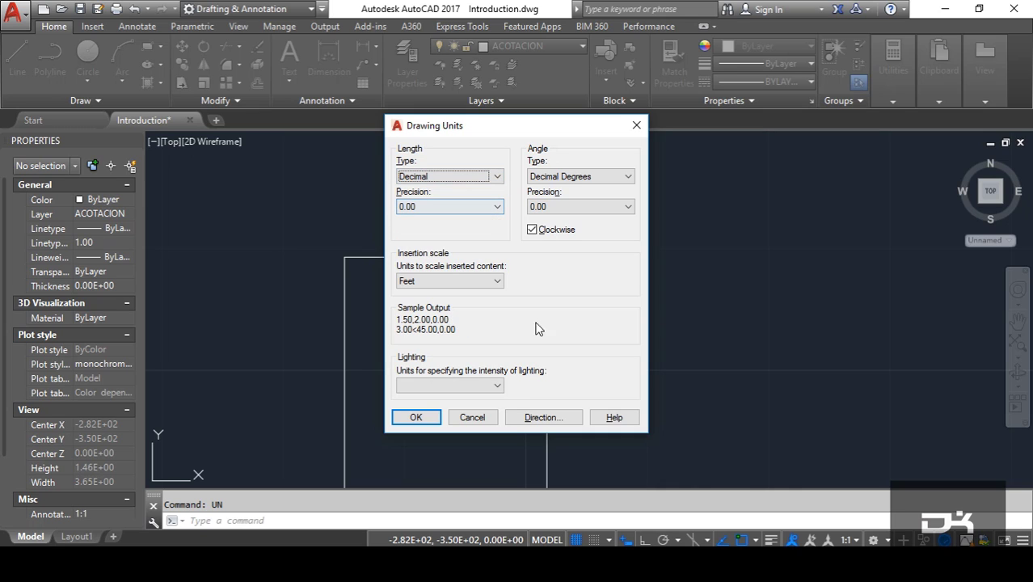
{"action": "left_click", "coordinate": [414, 421]}
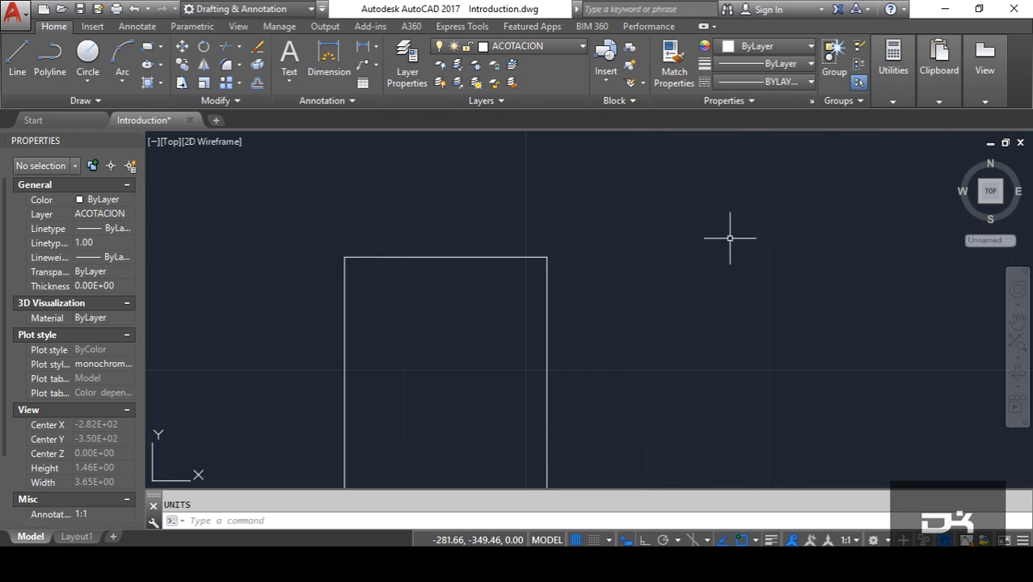
Step: Measure the top edge between the top-left and top-right corners, now reading 0.83
{"action": "left_click", "coordinate": [892, 102]}
{"action": "left_click", "coordinate": [892, 126]}
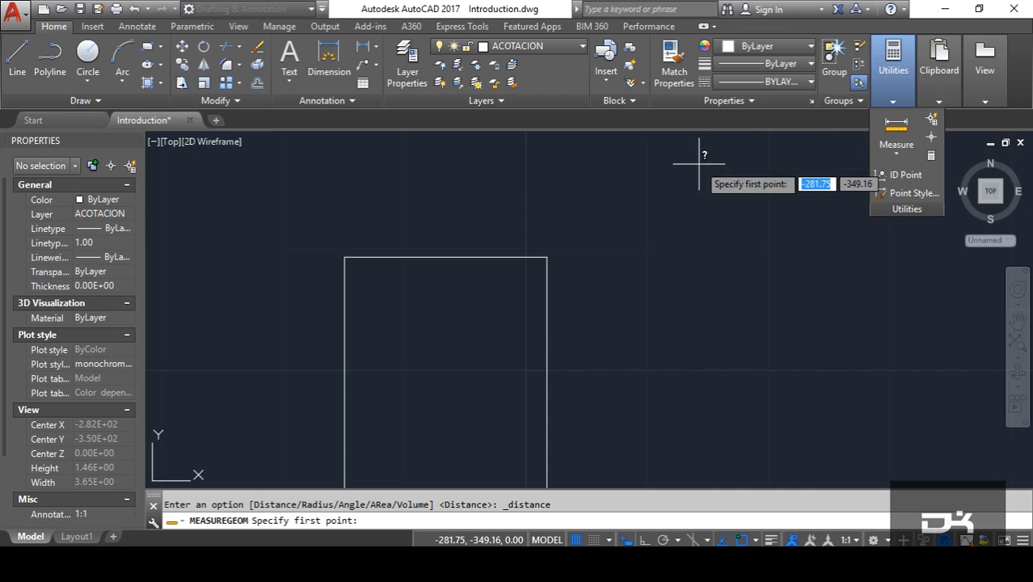
{"action": "left_click", "coordinate": [345, 257]}
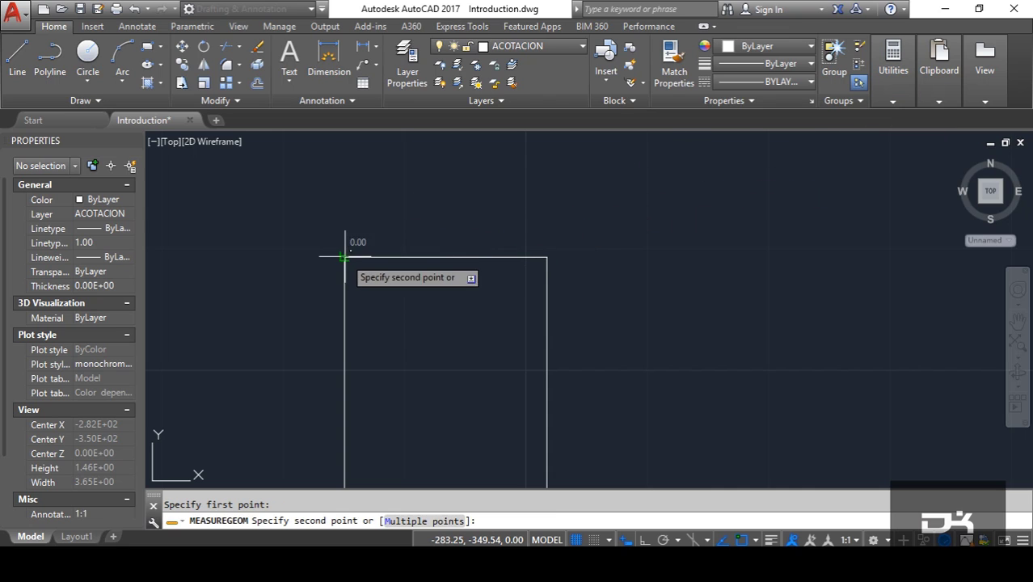
{"action": "left_click", "coordinate": [548, 257]}
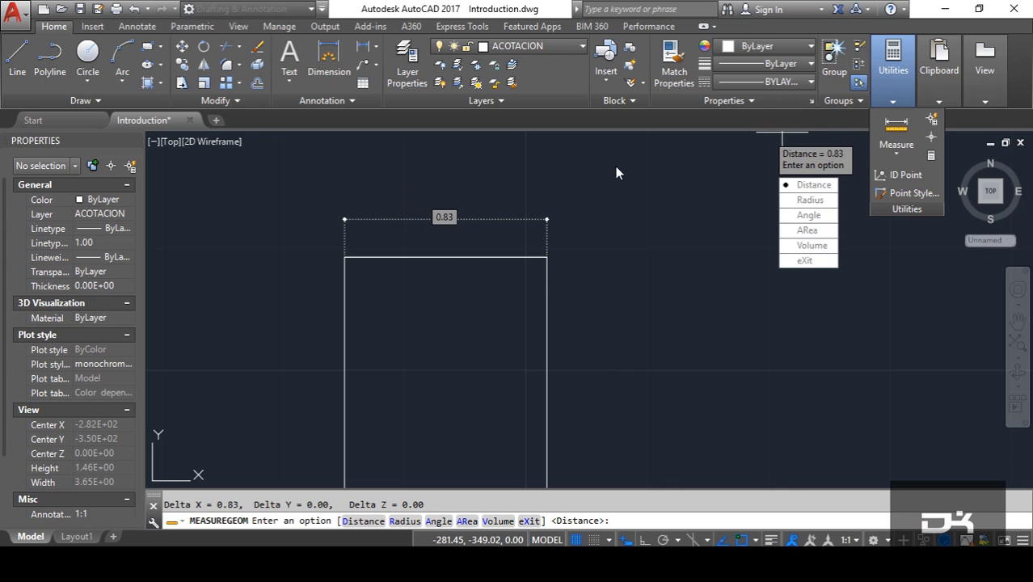
{"action": "key", "text": "Escape"}
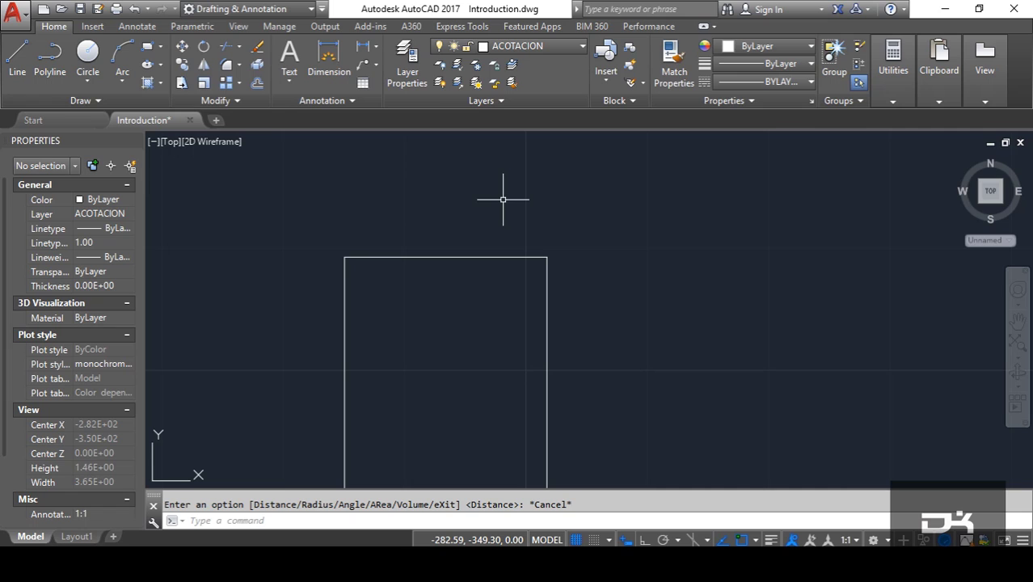
Step: Set the length type to Fractional with 0 1/4 precision in Drawing Units
{"action": "type", "text": "u"}
{"action": "key", "text": "Return"}
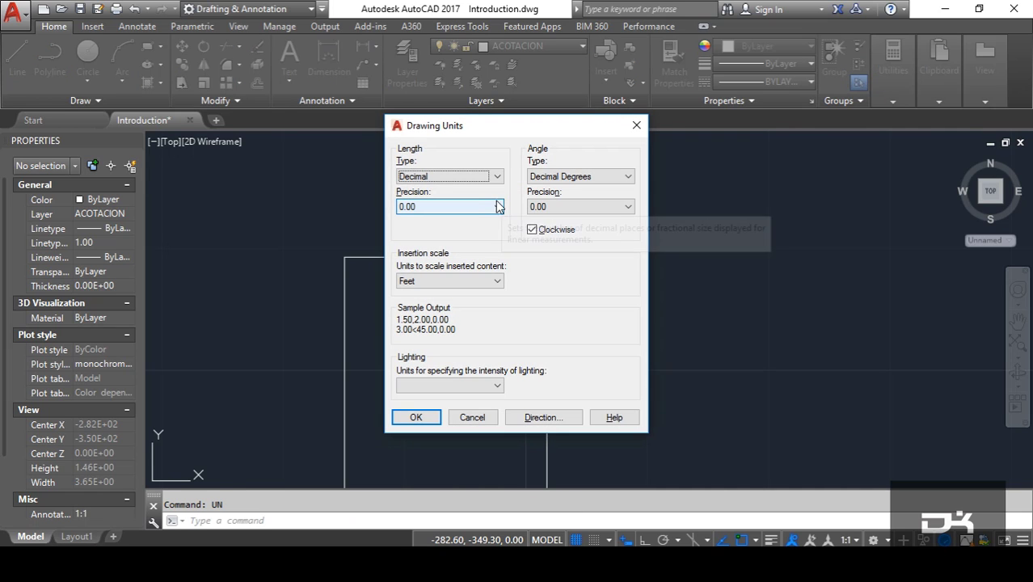
{"action": "left_click", "coordinate": [497, 176]}
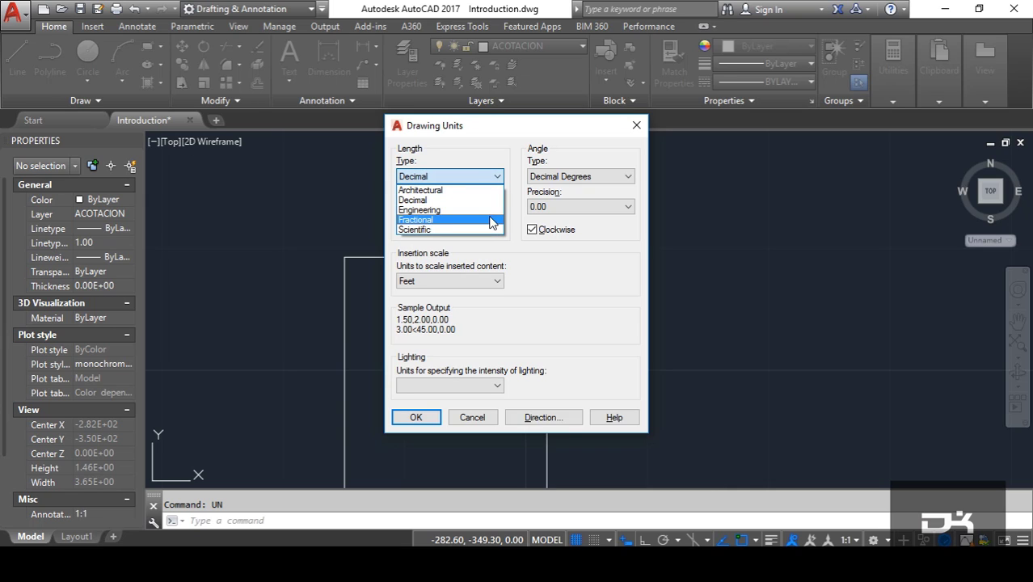
{"action": "left_click", "coordinate": [493, 220]}
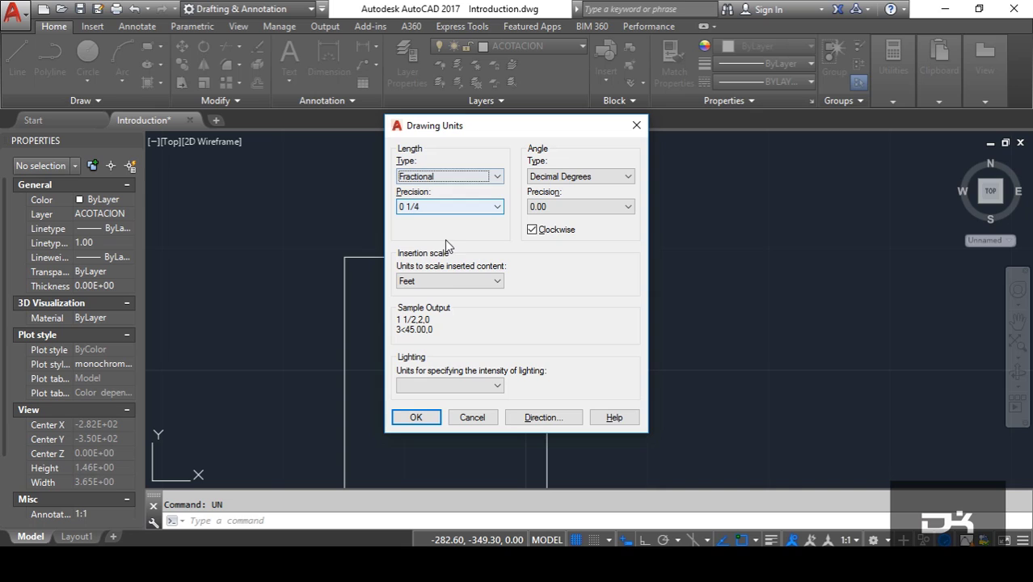
{"action": "left_click", "coordinate": [428, 414]}
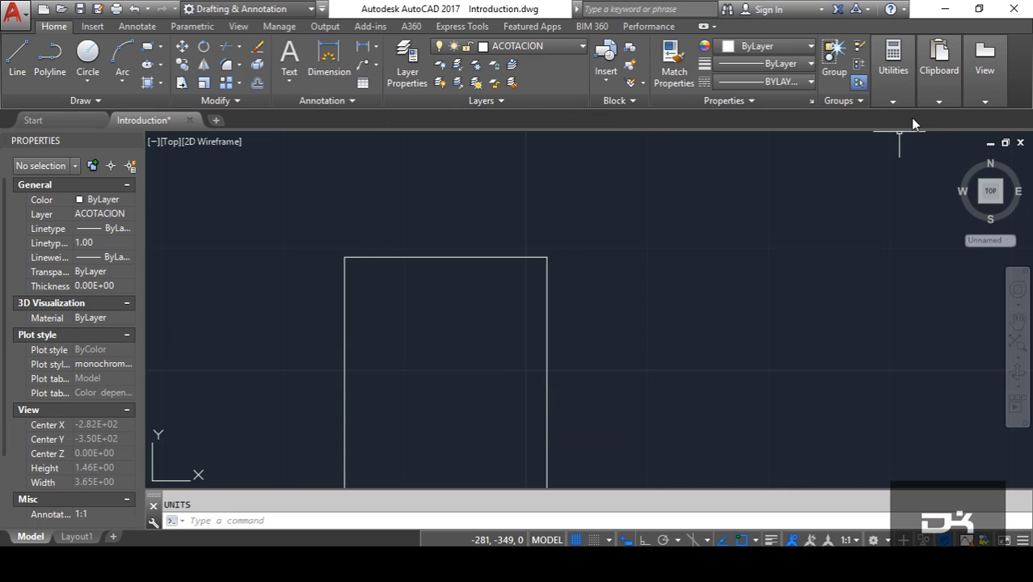
Step: Measure the distance between the rectangle's top corners, reading 3/4 in fractional units
{"action": "left_click", "coordinate": [893, 89]}
{"action": "left_click", "coordinate": [896, 130]}
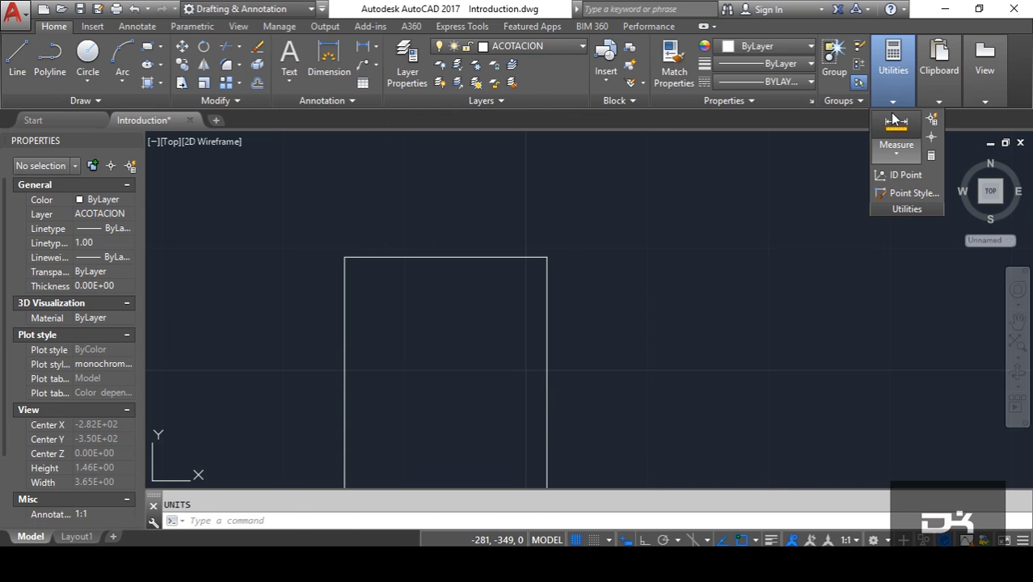
{"action": "left_click", "coordinate": [345, 257]}
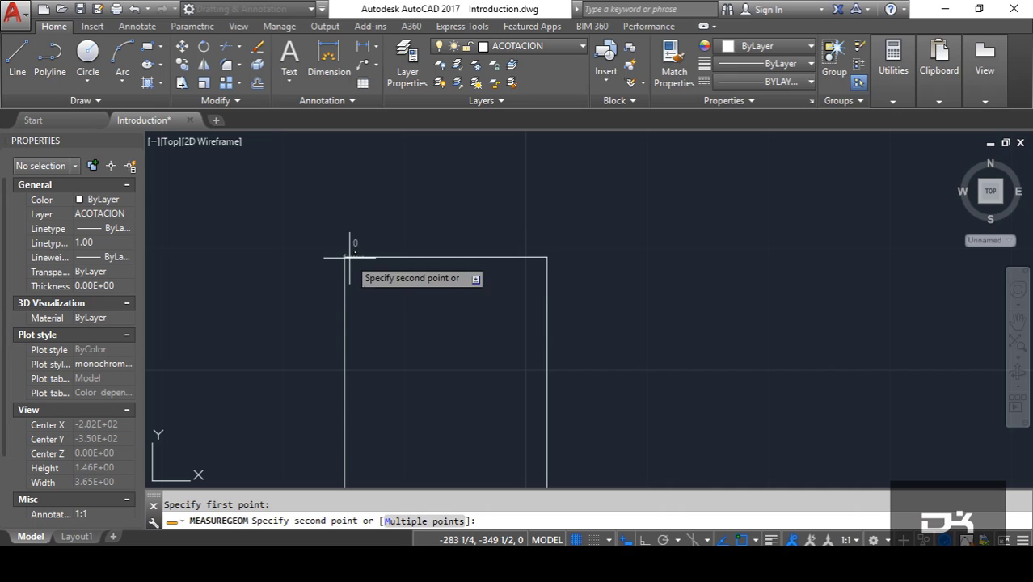
{"action": "left_click", "coordinate": [547, 257]}
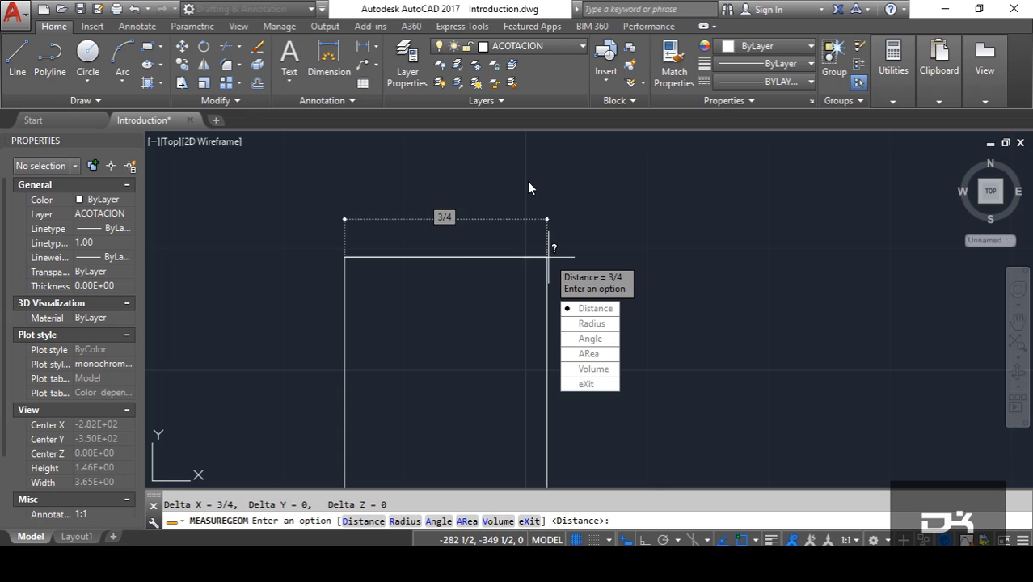
{"action": "scroll", "coordinate": [547, 189], "scroll_direction": "down", "scroll_amount": 2}
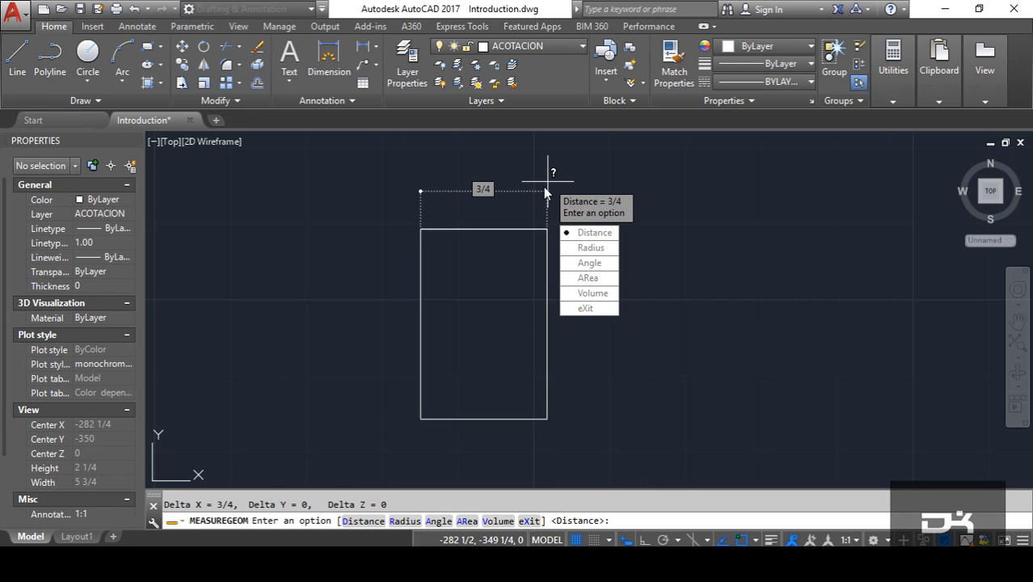
{"action": "scroll", "coordinate": [493, 188], "scroll_direction": "up", "scroll_amount": 2}
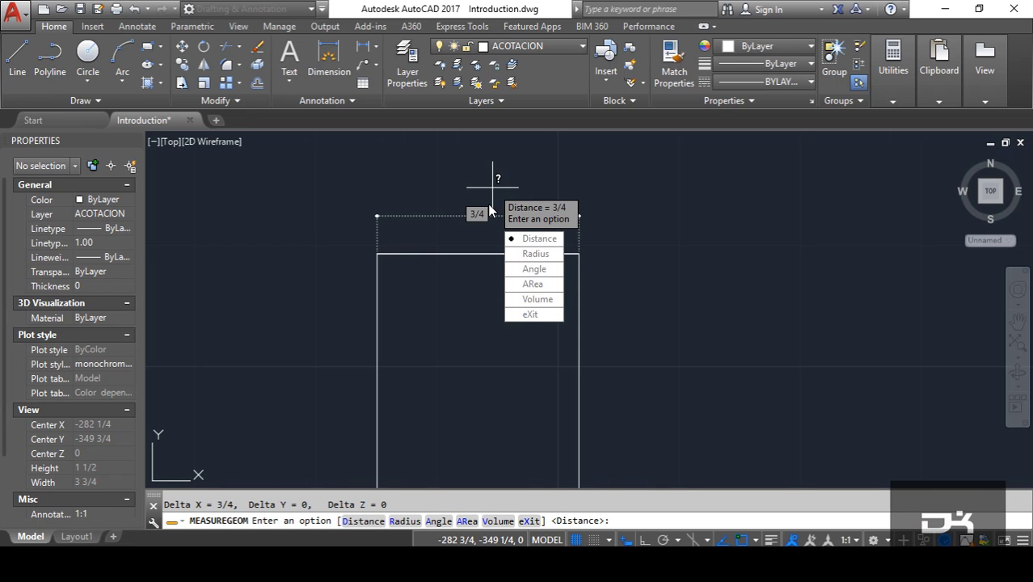
{"action": "scroll", "coordinate": [487, 208], "scroll_direction": "down", "scroll_amount": 2}
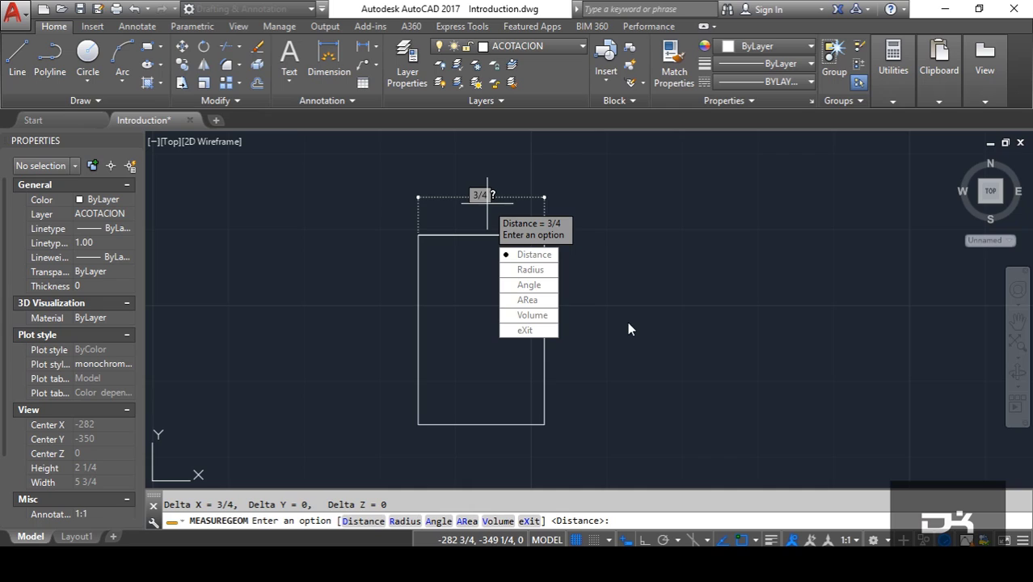
{"action": "key", "text": "Escape"}
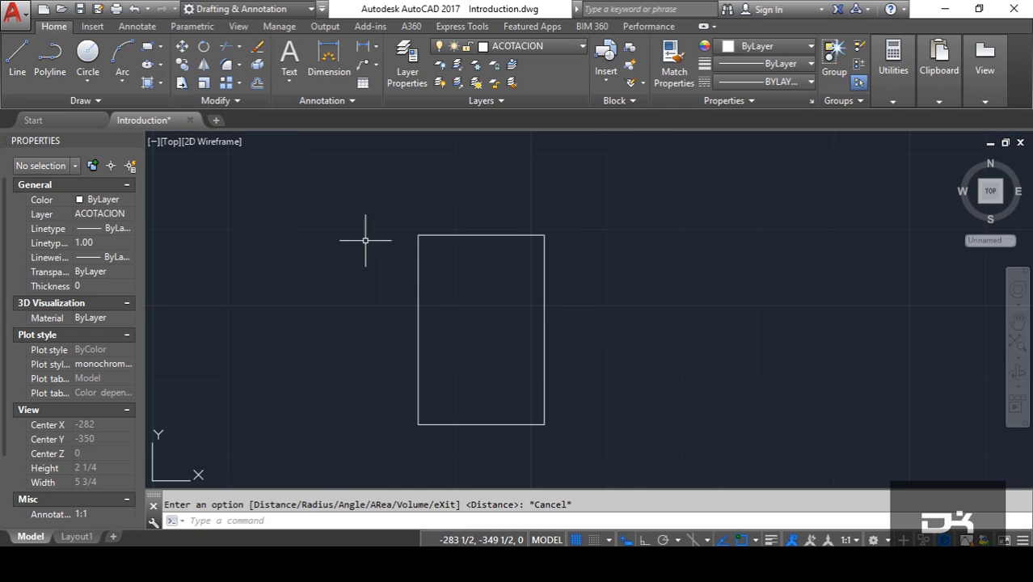